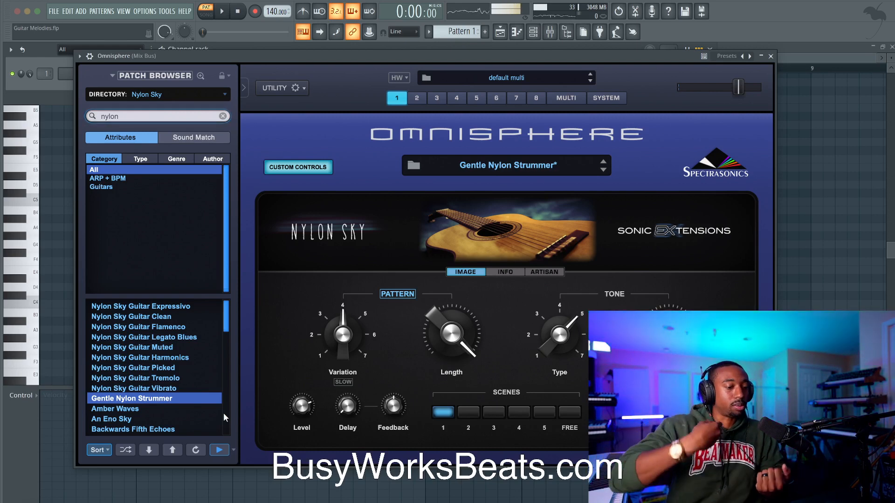
Close the Omnisphere window and stamp a Minor 9th chord rooted on D4 at the start of bar 1 in the piano roll
left_click(770, 56)
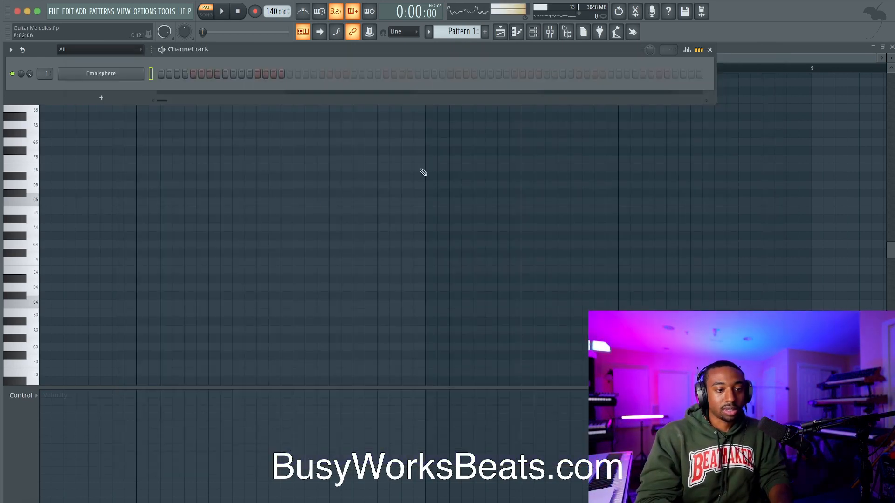
left_click(51, 47)
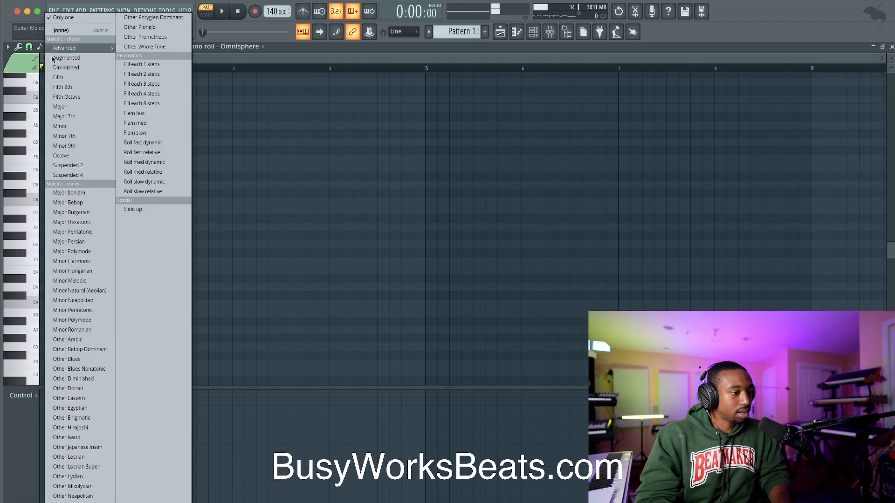
left_click(73, 146)
left_click_drag(47, 294, 43, 285)
right_click(148, 257)
left_click_drag(119, 332, 34, 194)
left_click(34, 193)
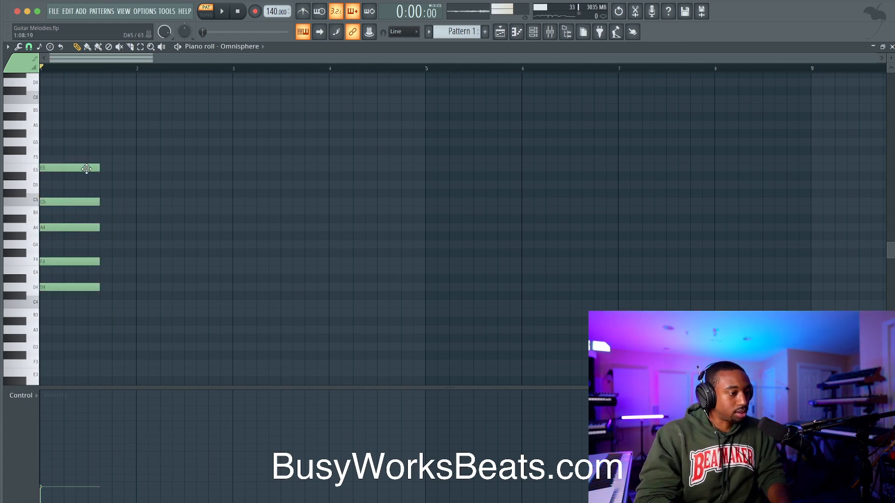
Delete the C5 note from the D4 chord and stretch the remaining notes to fill all of bar 1
right_click(70, 201)
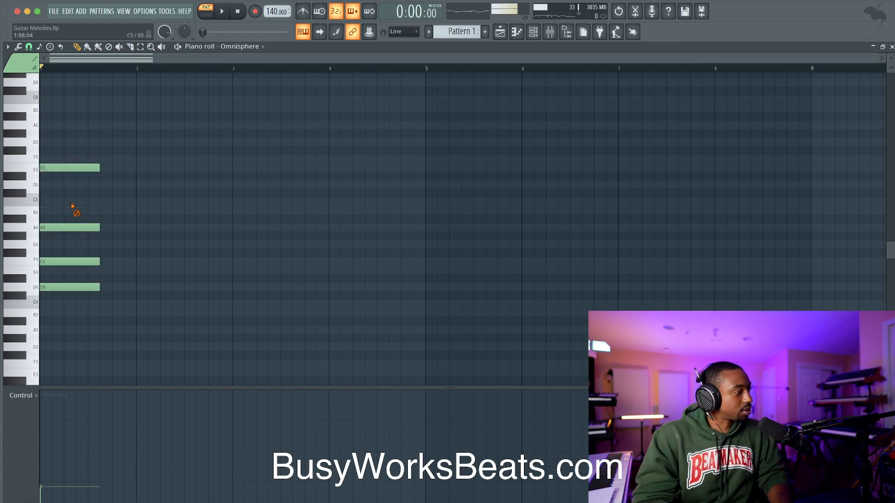
key("ctrl+a")
left_click_drag(99, 286, 136, 285)
key("space")
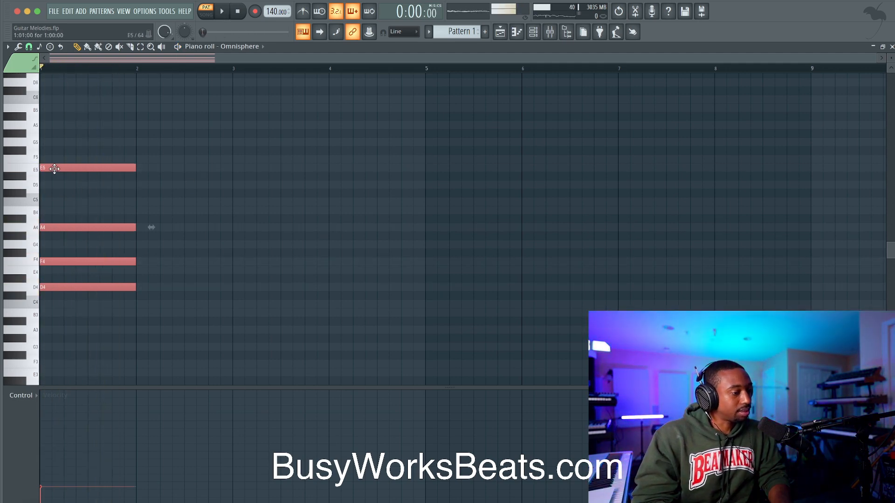
Copy the chord into bar 2 two semitones lower on C4, raise its D#4 note to E4, and play the pattern
left_click_drag(54, 168, 149, 186)
left_click(155, 263)
left_click_drag(154, 261, 169, 277)
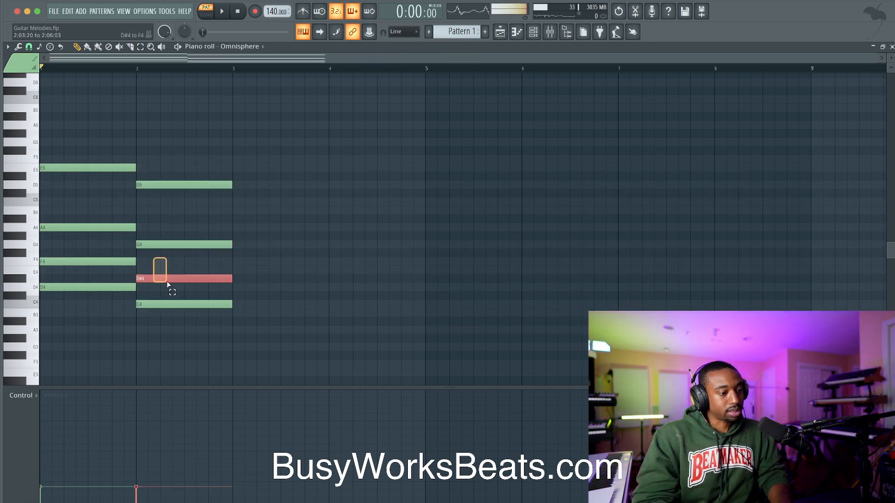
key("shift+Up")
key("space")
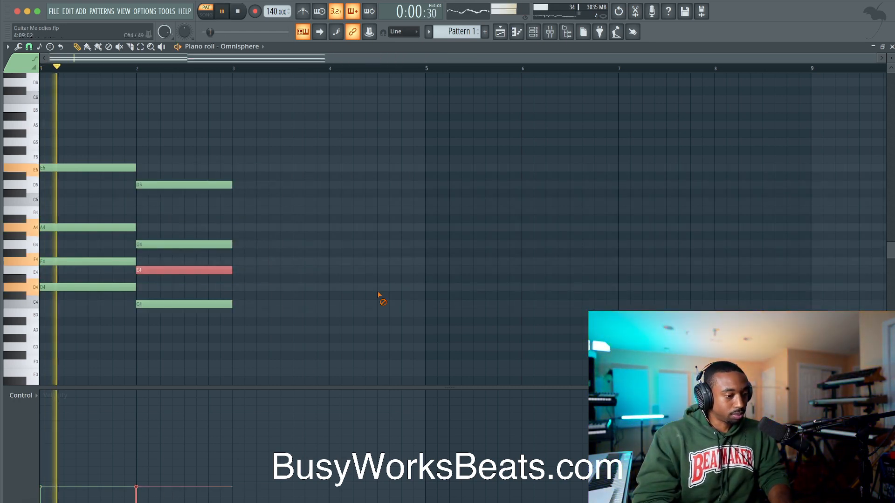
left_click(375, 297)
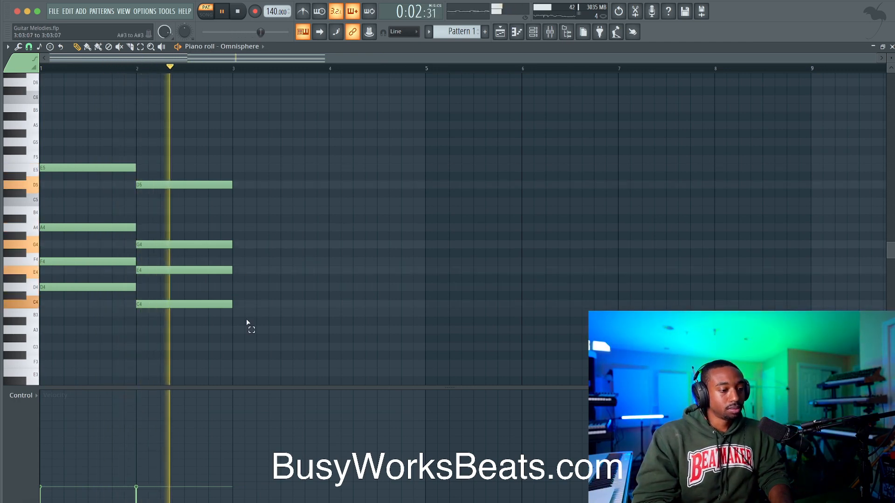
Move the entire C4 chord half a bar later, leaving a gap after the first chord
left_click_drag(248, 323, 215, 186)
key("space")
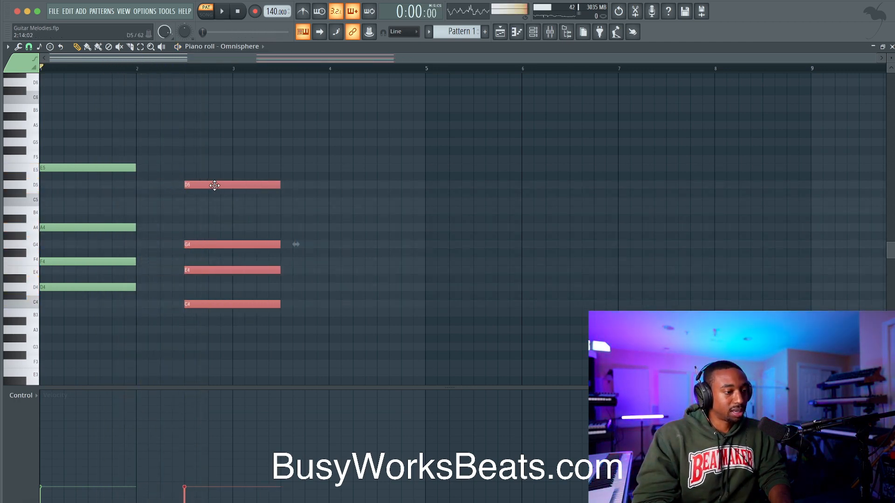
left_click(167, 235)
left_click_drag(204, 146, 247, 359)
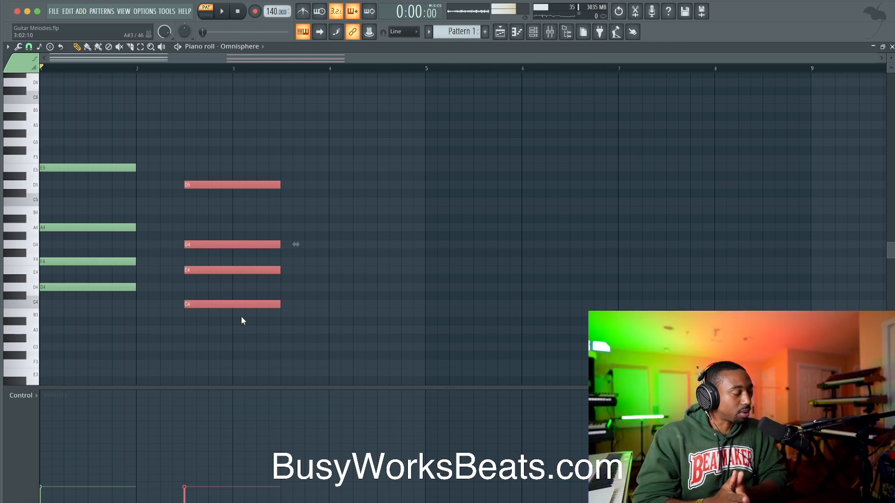
left_click(241, 317)
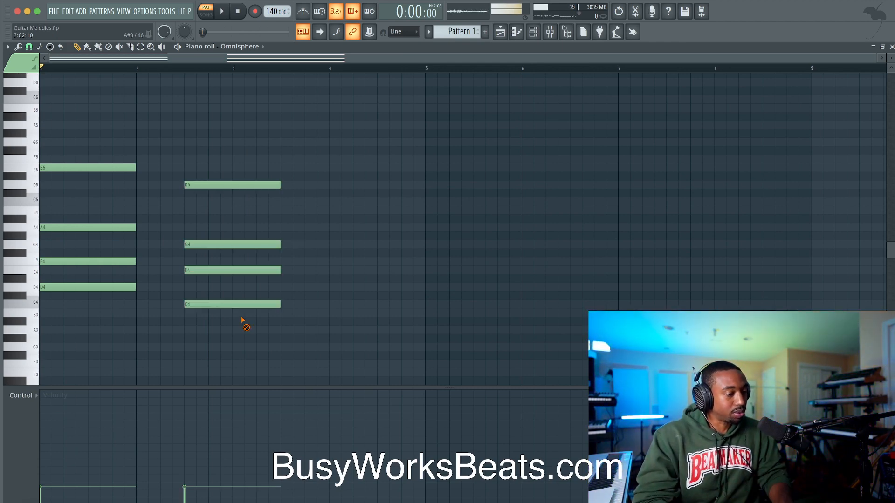
Stamp a five-note dominant ninth chord from the advanced chords on C#4 at the start of bar 2
left_click(536, 37)
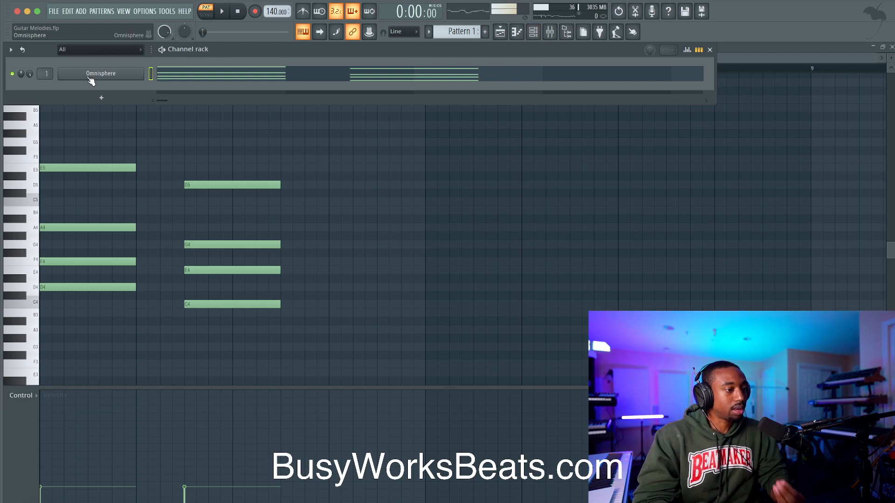
right_click(110, 129)
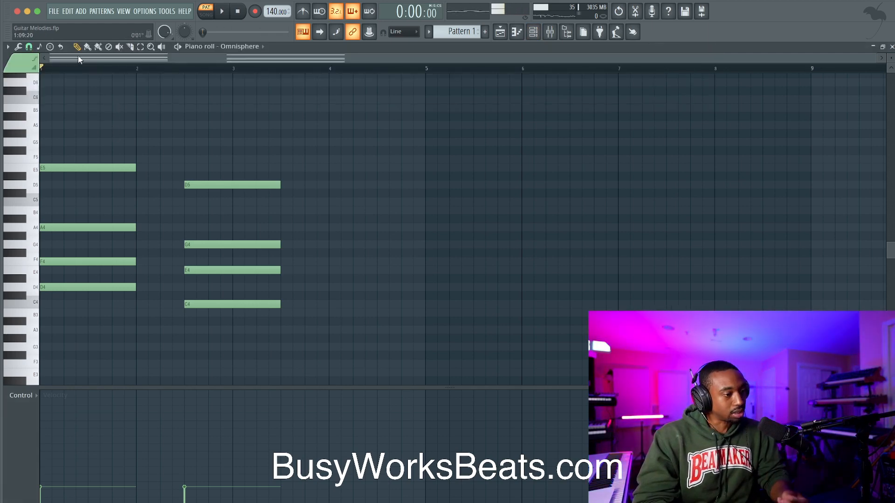
left_click(50, 47)
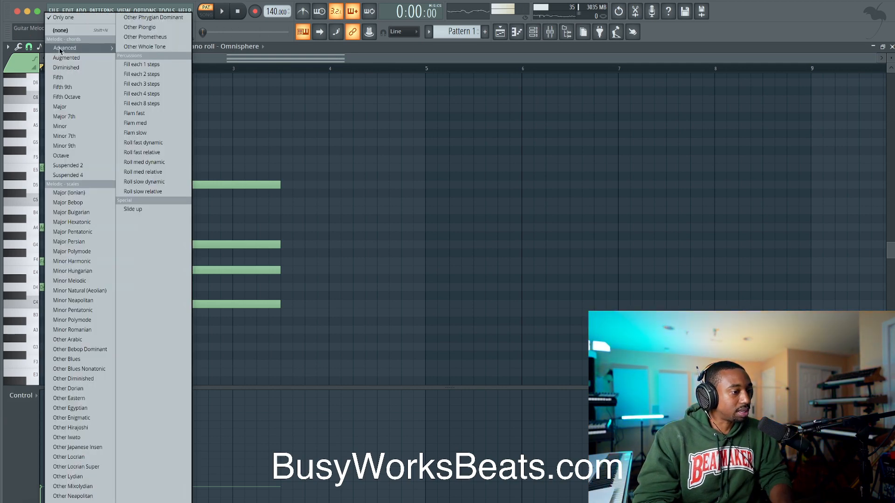
mouse_move(60, 50)
left_click(147, 163)
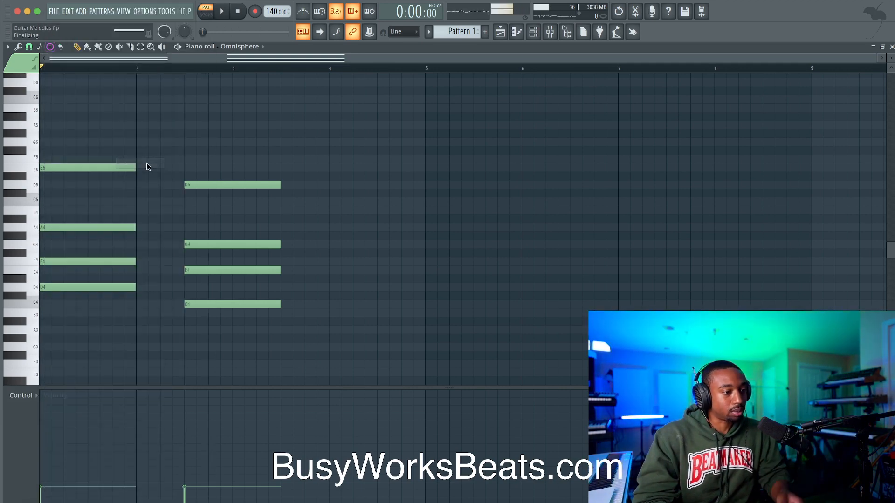
left_click(147, 298)
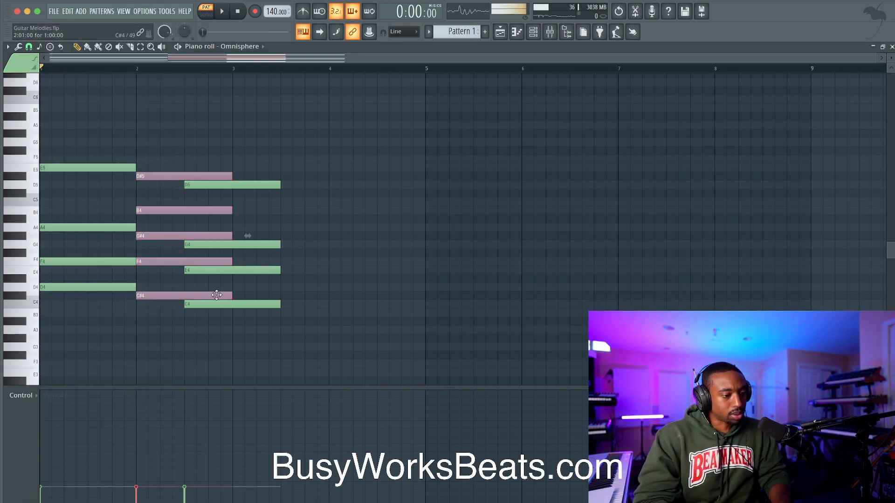
Shorten the C#4 chord to half a bar, raising its G#4 note to A4 and its D#5 note to E5
left_click_drag(231, 296, 156, 163)
right_click(163, 158)
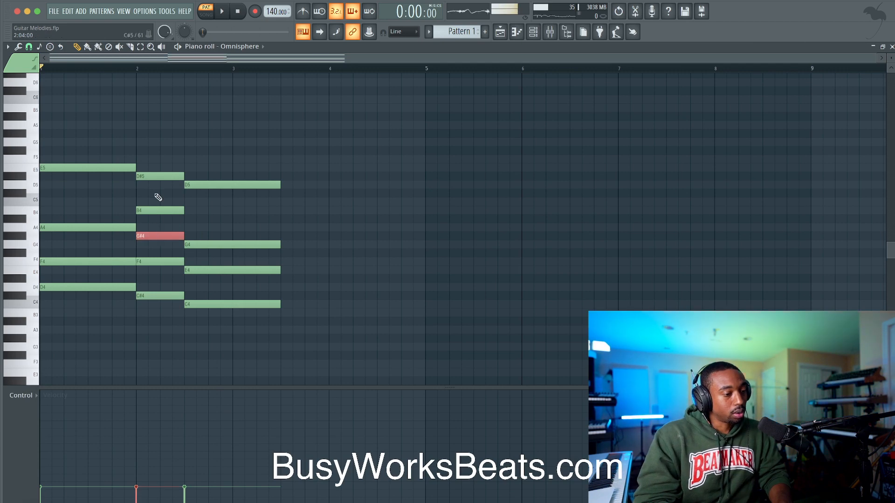
key("shift+Up")
Extend the C4 chord to the end of bar 3 and play the progression
left_click_drag(234, 155, 239, 310)
left_click_drag(280, 183, 323, 182)
key("space")
right_click(329, 148)
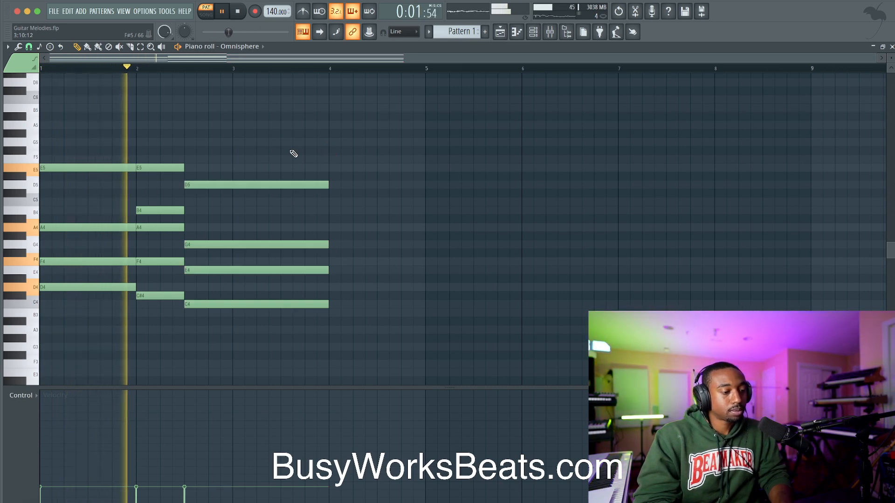
key("space")
Move the C4 chord to the start of bar 3 and stretch the C#4 chord to fill bar 2
left_click_drag(208, 175, 223, 342)
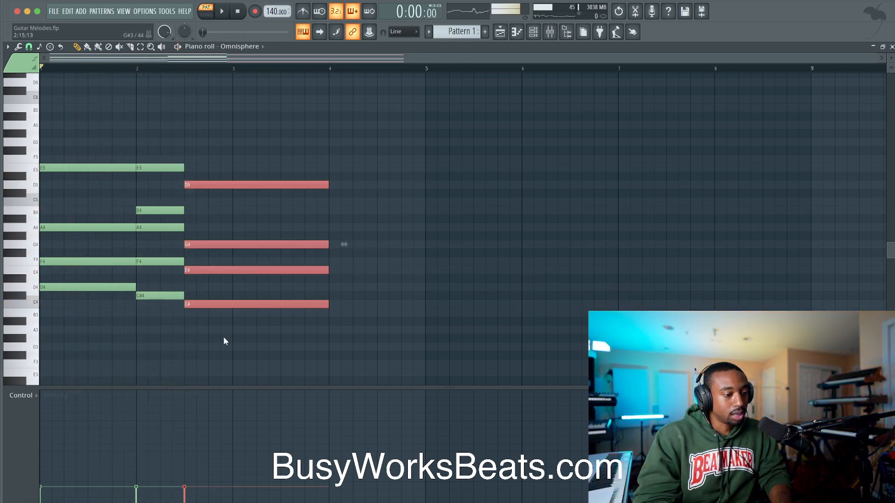
left_click_drag(211, 303, 180, 170)
key("space")
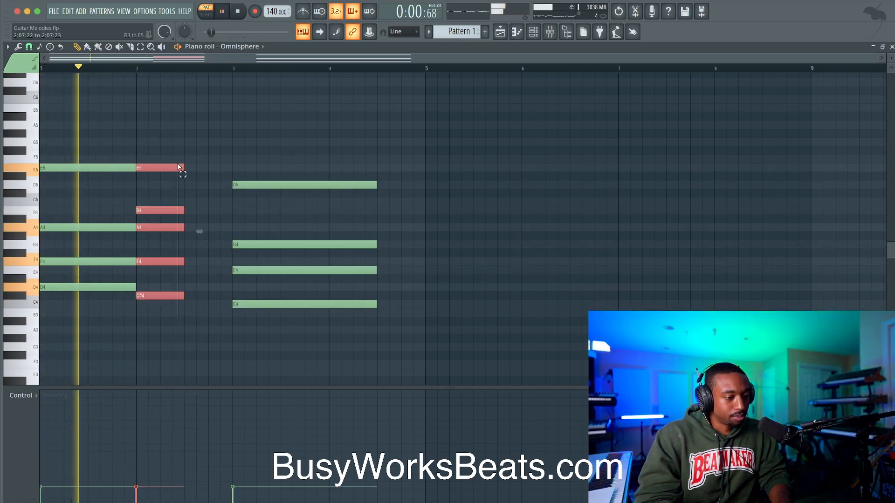
left_click_drag(200, 231, 244, 225)
right_click(292, 144)
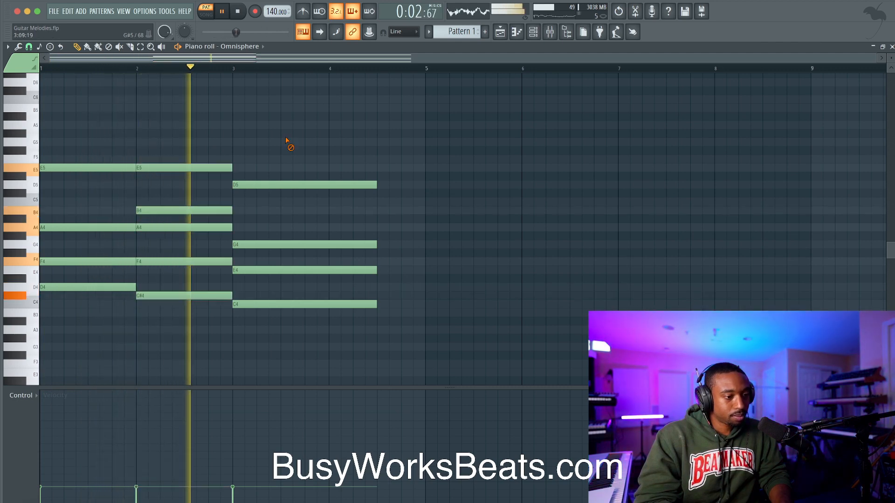
Extend the C4 chord to the end of bar 4 and slice all its notes at the start of bar 4
left_click_drag(358, 157, 344, 368)
left_click_drag(376, 303, 418, 303)
key("space")
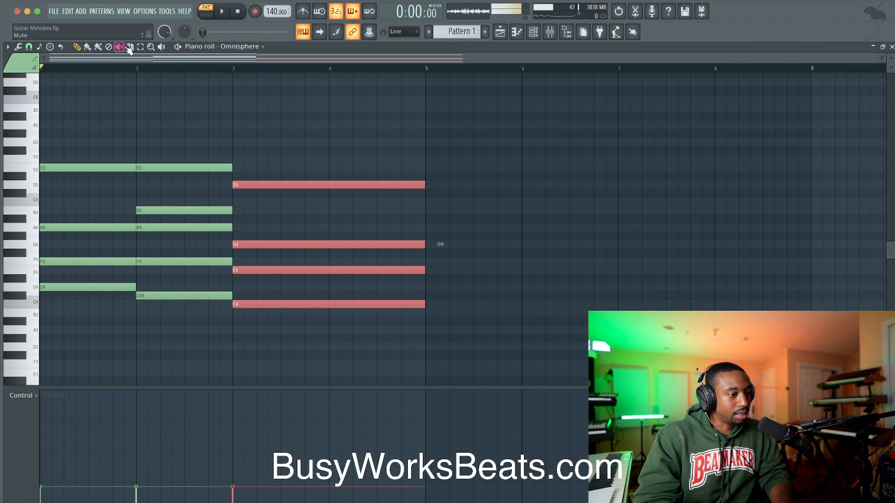
left_click(130, 46)
left_click_drag(336, 305, 334, 307)
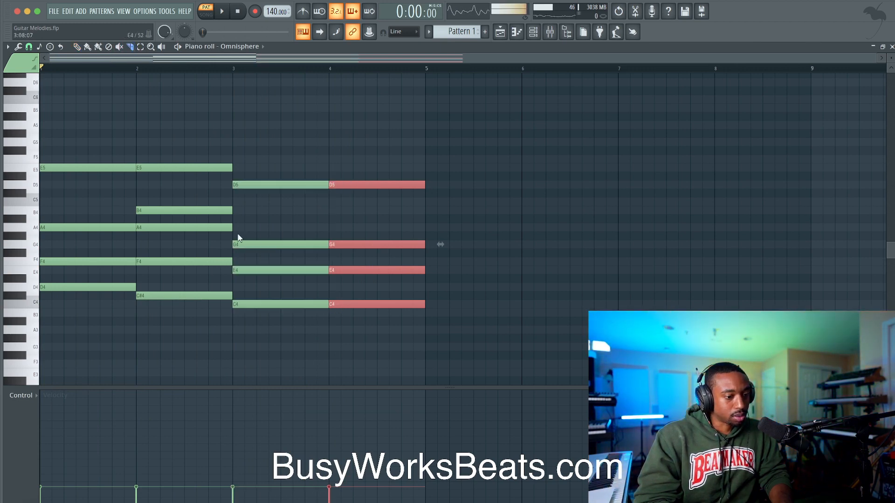
Raise the G4 note in the bar 4 chord to G#4 and play the progression
left_click(342, 245)
left_click_drag(342, 245, 340, 236)
key("space")
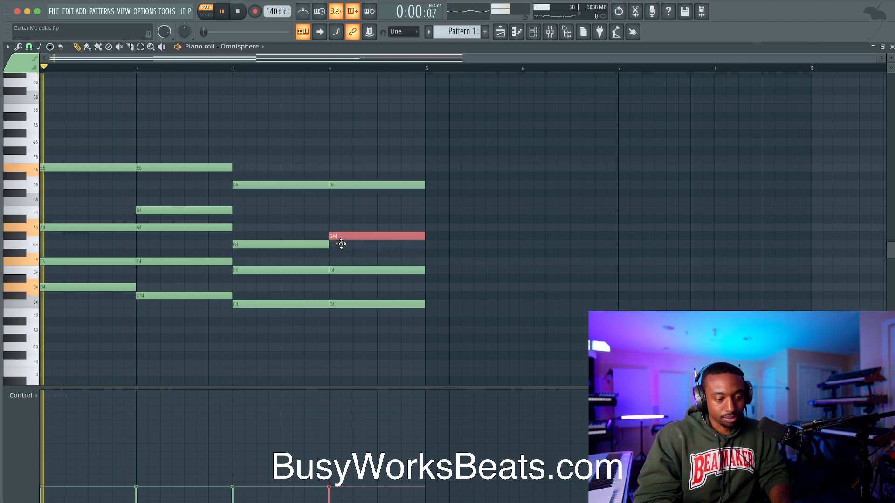
left_click(533, 172)
Stop playback and clone the Omnisphere channel in the channel rack
left_click(530, 35)
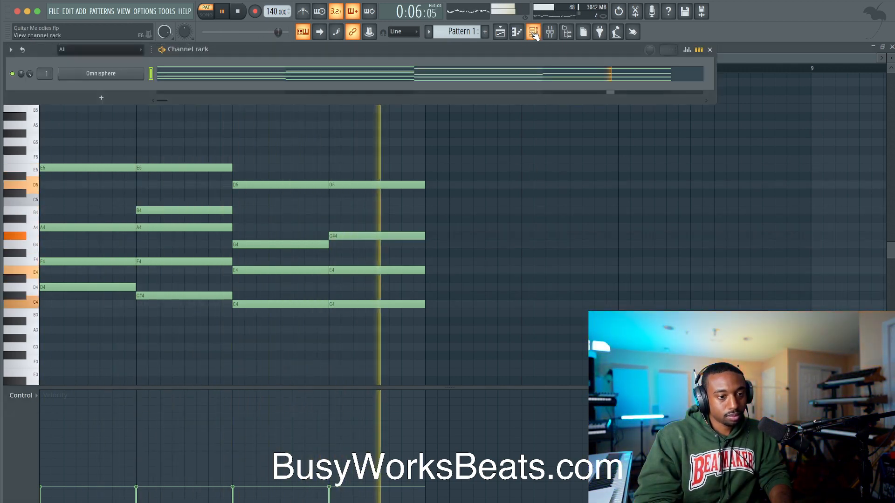
key("space")
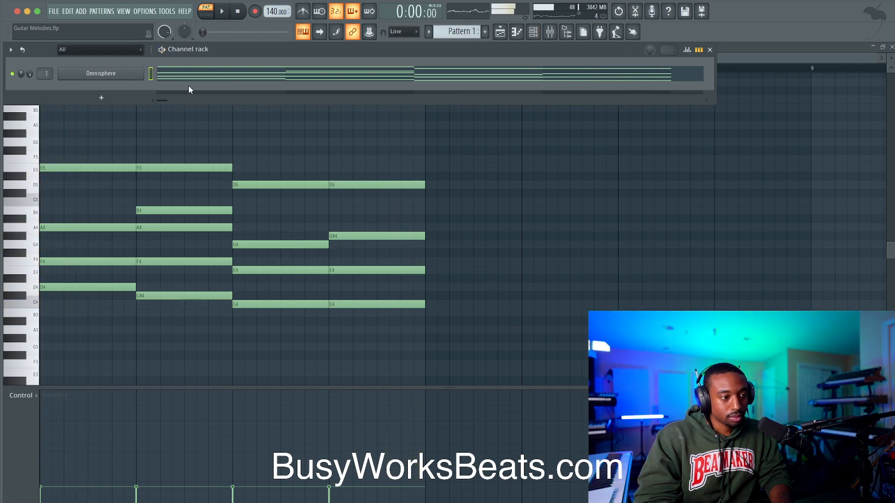
right_click(100, 75)
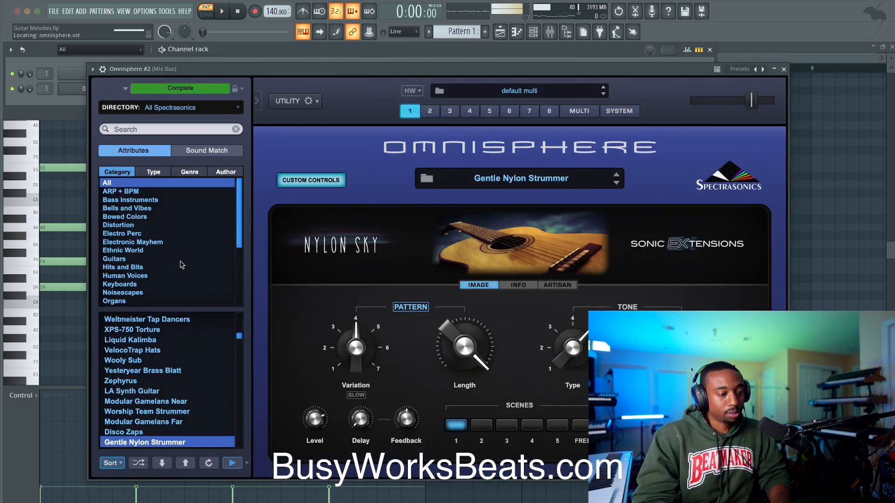
Load the Nylon Sky Guitar Clean patch from the Nylon Sky Sonic Extension in the cloned Omnisphere and close its window
left_click(195, 107)
mouse_move(200, 254)
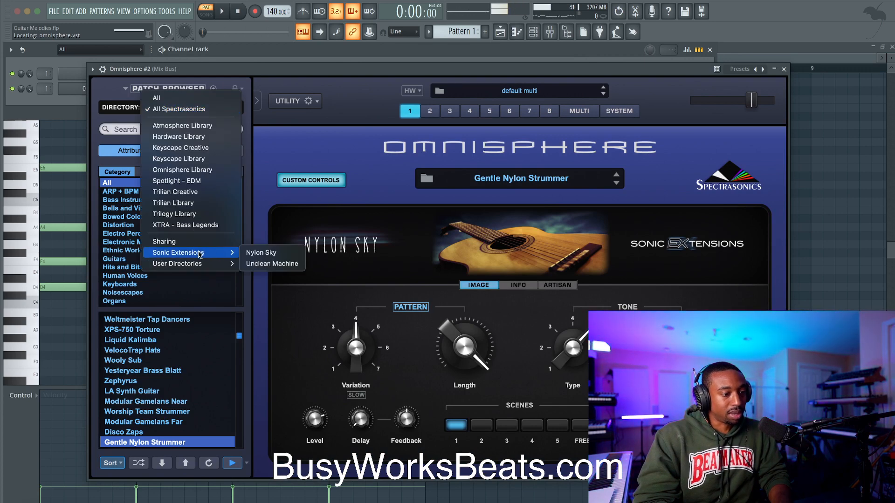
left_click(261, 252)
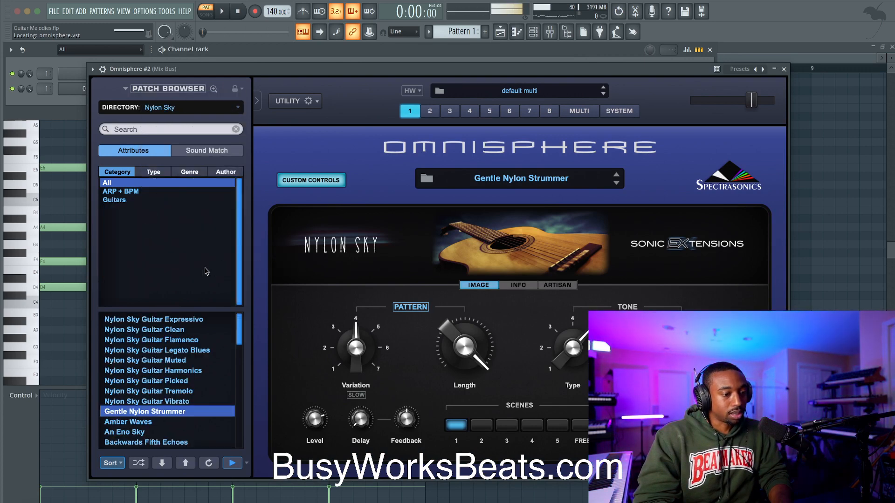
left_click(187, 324)
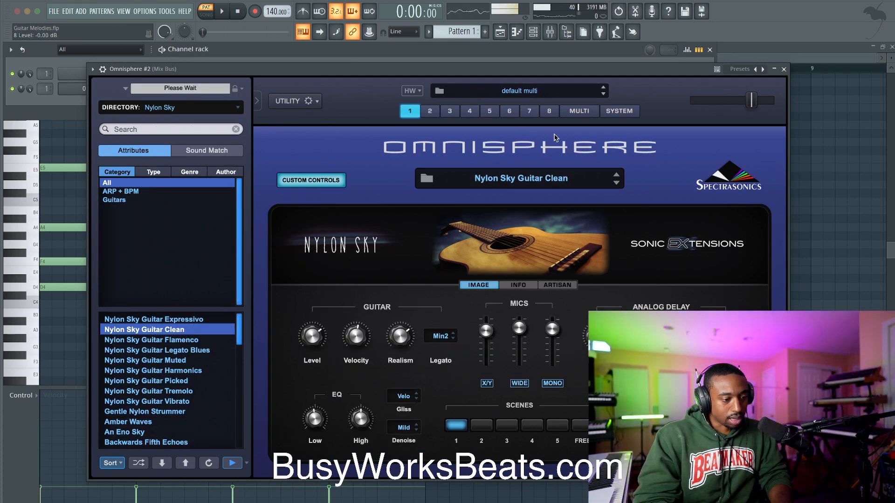
left_click(784, 70)
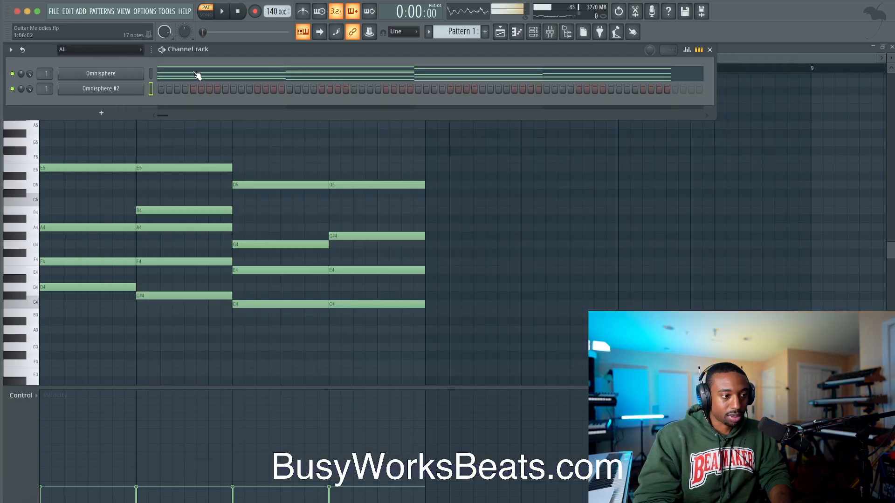
Paste the chord notes into the Omnisphere #2 channel and play them with the original Omnisphere channel muted
left_click(151, 88)
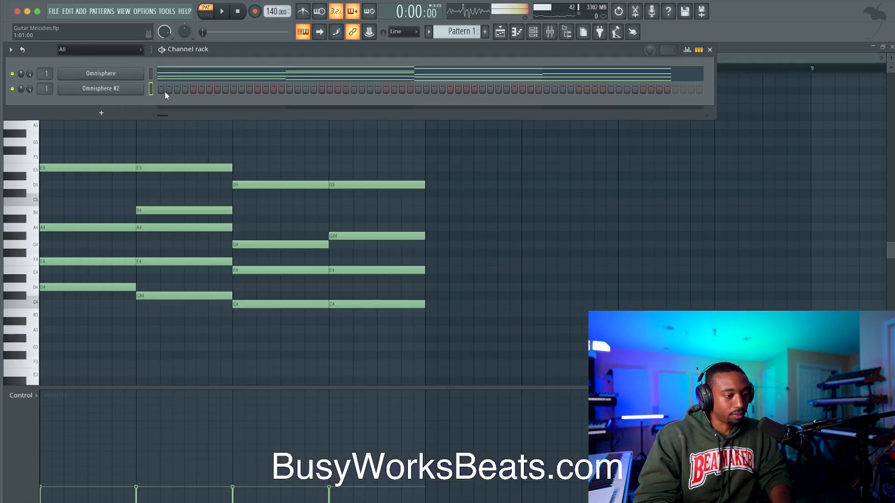
key("super+v")
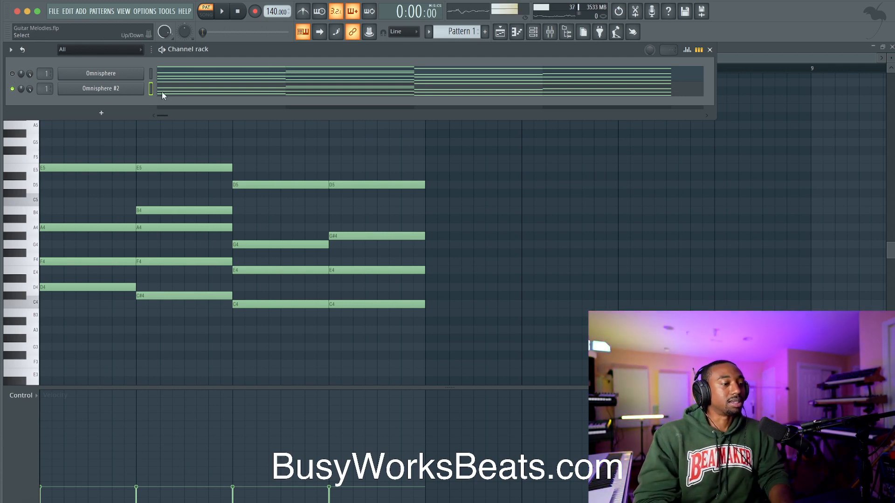
left_click(212, 90)
key("space")
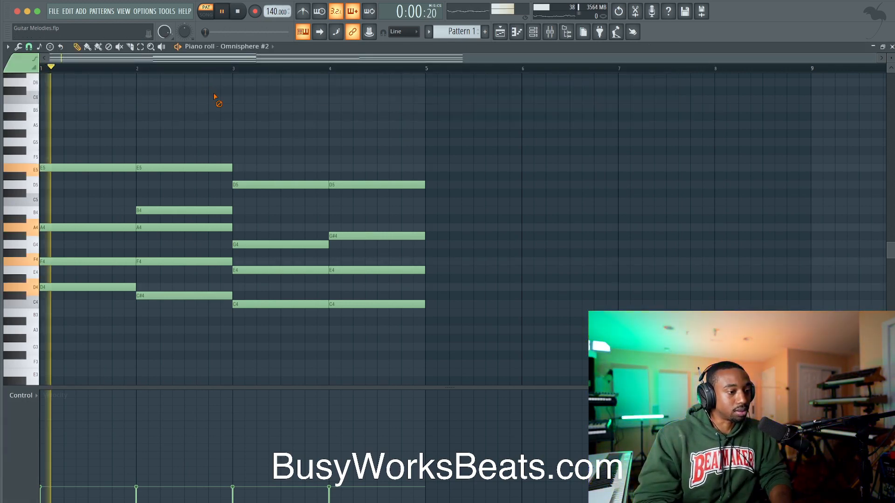
left_click(533, 33)
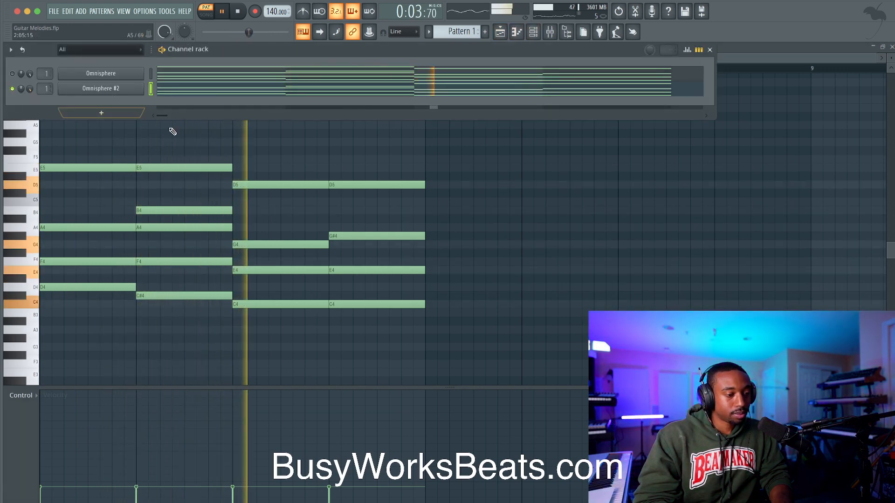
Play the chords with only the original Omnisphere channel unmuted and Omnisphere #2 muted
right_click(248, 143)
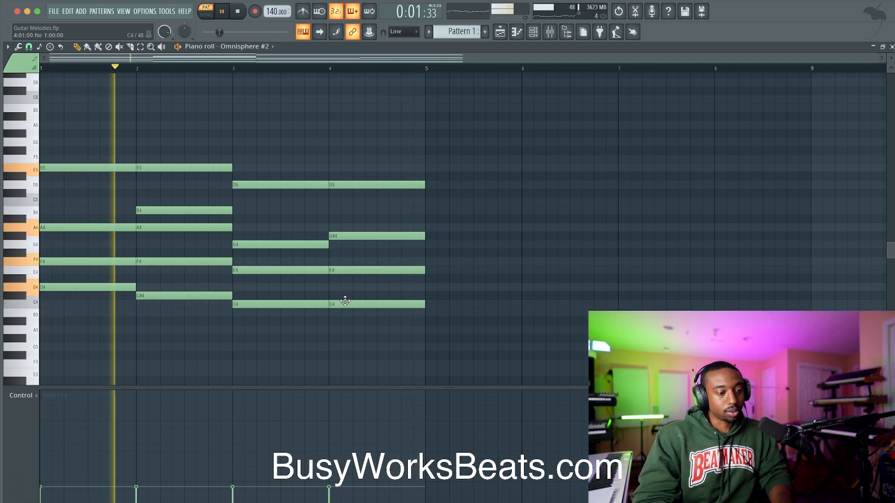
key("space")
key("F6")
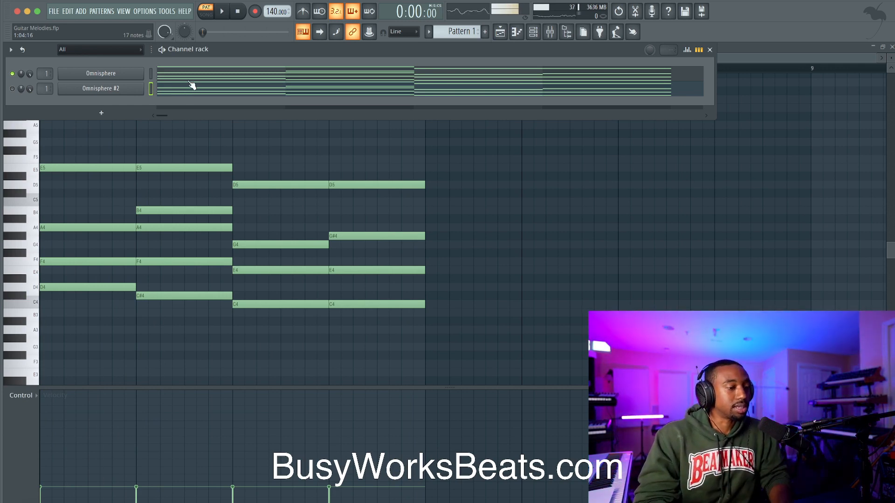
key("F6")
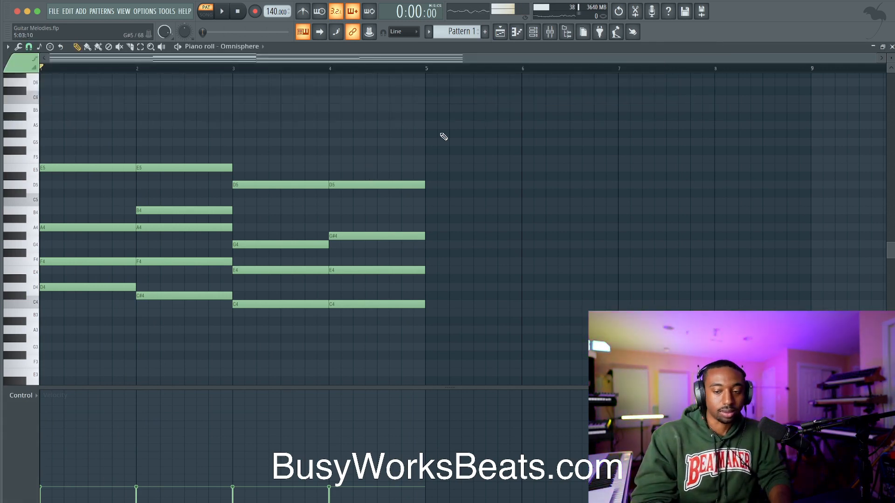
key("space")
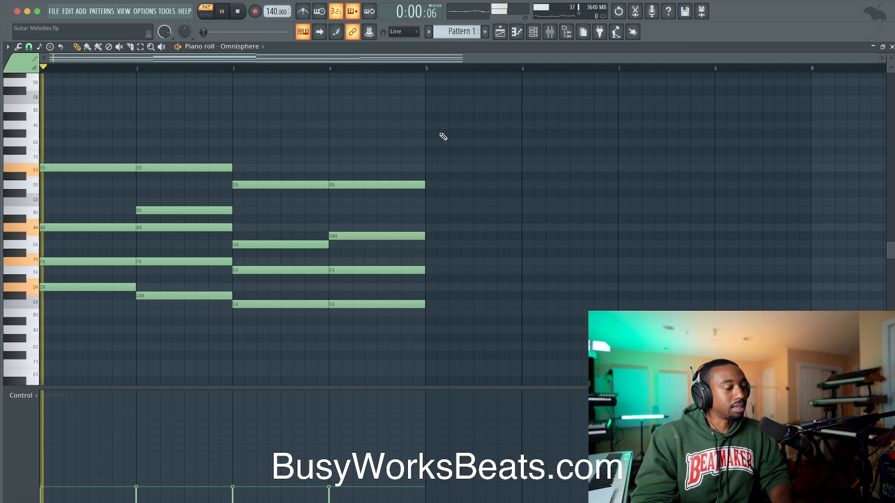
left_click(534, 38)
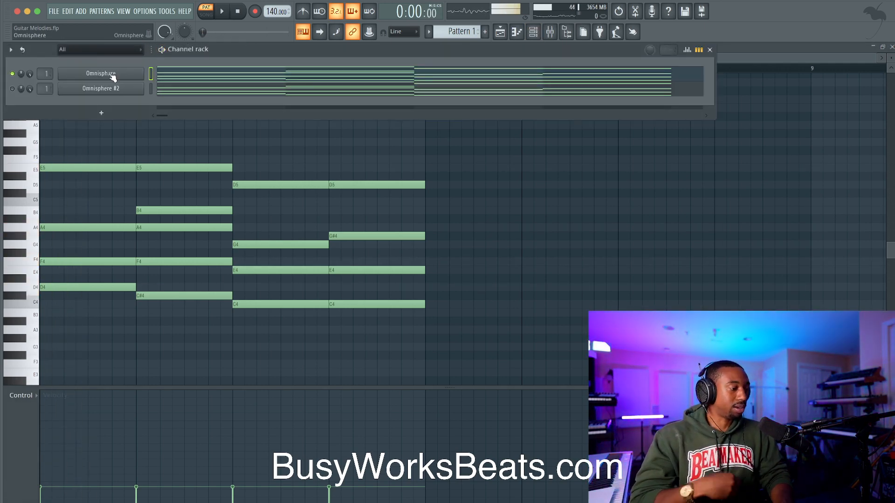
key("space")
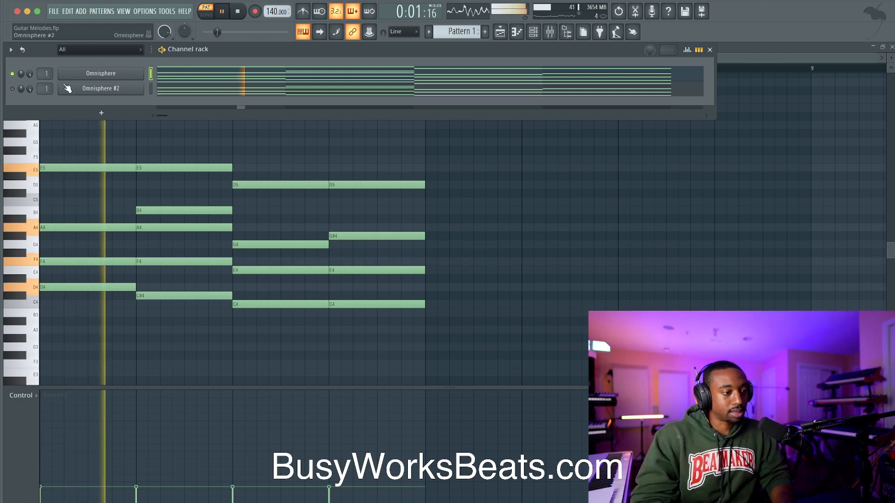
Unmute the Omnisphere #2 channel, clear its pasted chord notes and open its piano roll
left_click(13, 89)
key("space")
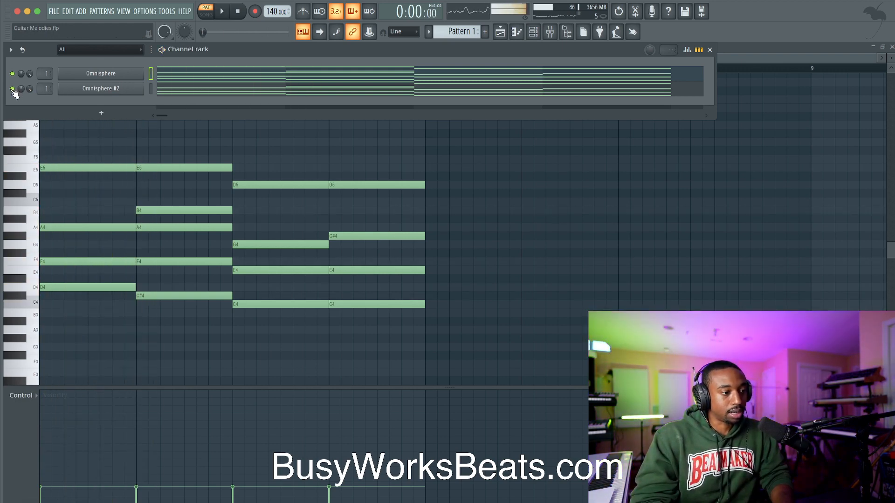
left_click(151, 90)
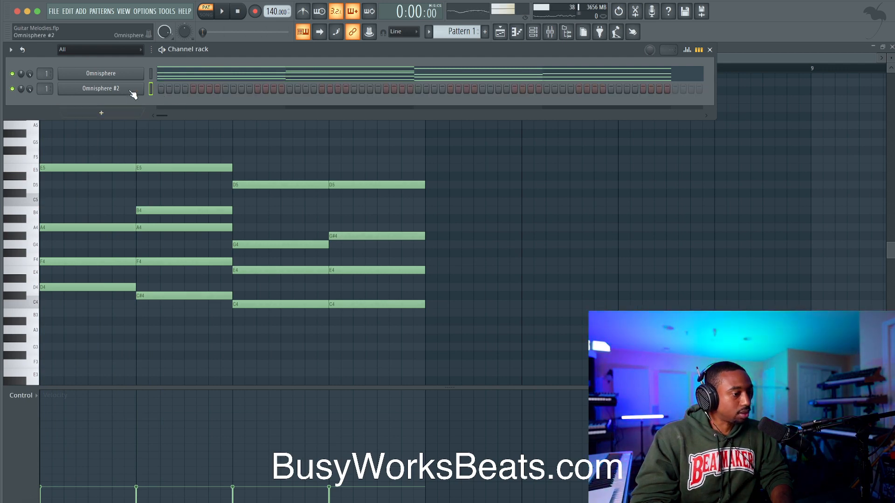
right_click(160, 90)
left_click(160, 88)
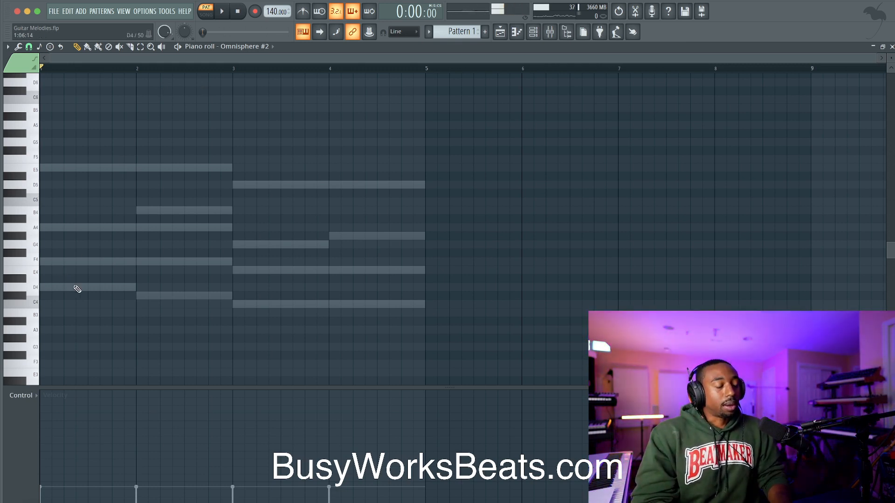
Draw a D4 note at the start of bar 1, raise its velocity and shorten it to half a bar
left_click(52, 287)
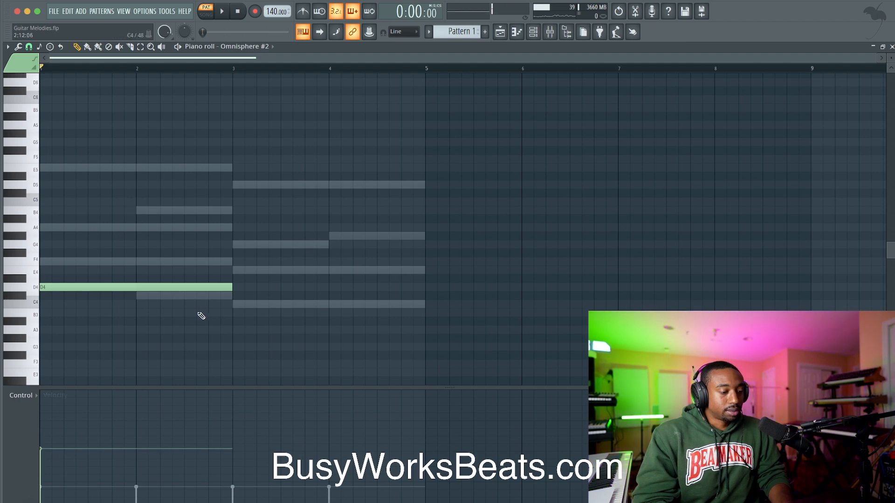
left_click_drag(85, 431, 56, 417)
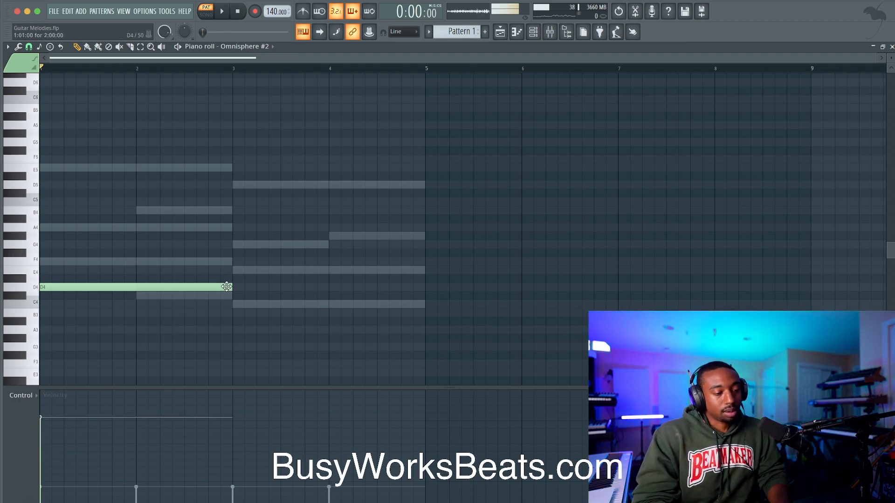
left_click_drag(231, 288, 48, 299)
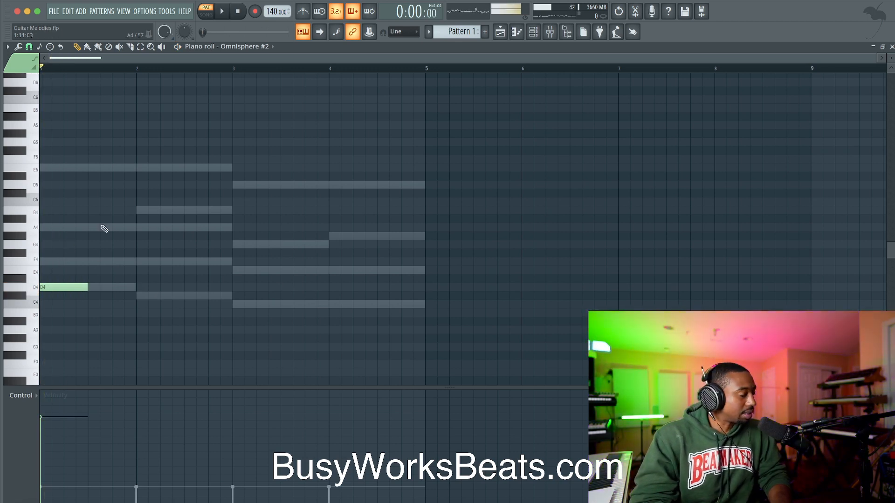
Add half-bar notes to Omnisphere #2: E5 in the second half of bar 1, then C#4 and E5 in bar 2, checking by playback
key("space")
left_click(93, 168)
left_click(141, 210)
key("space")
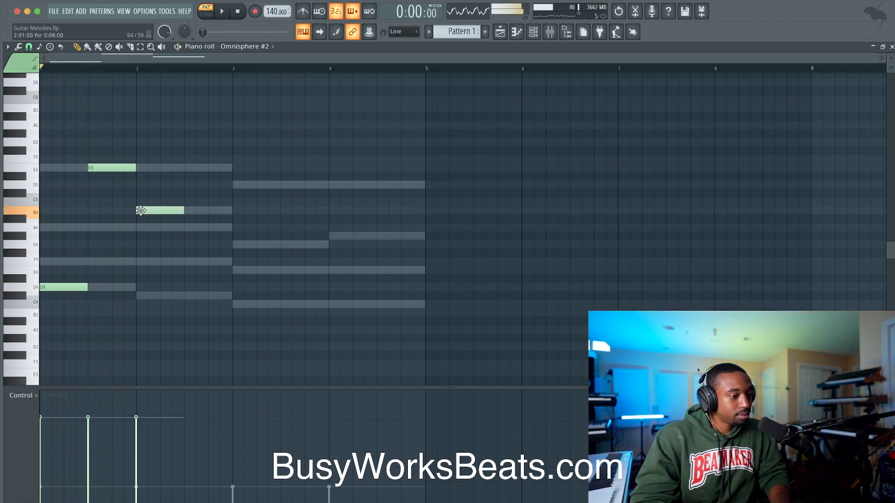
left_click_drag(152, 213, 171, 262)
left_click(191, 169)
key("space")
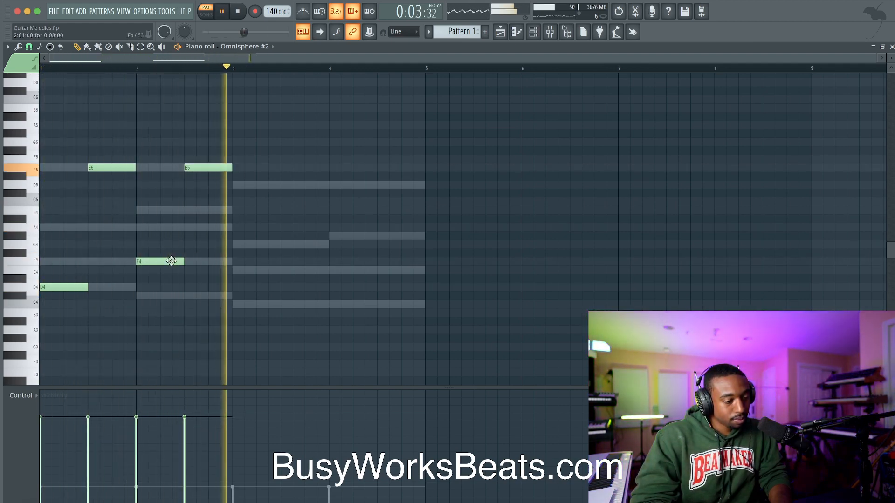
left_click_drag(160, 262, 161, 300)
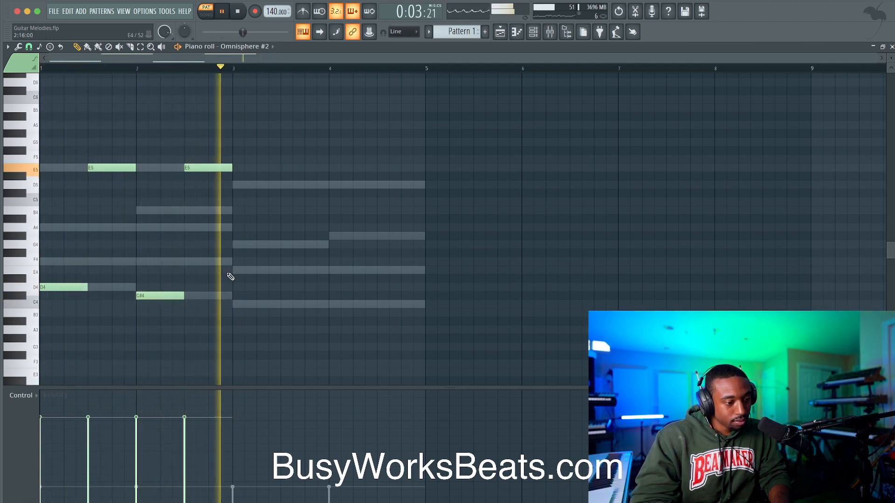
key("space")
Add half-bar C4 and D5 notes in bar 3, copy the pair into bar 4 and play the line
left_click(235, 304)
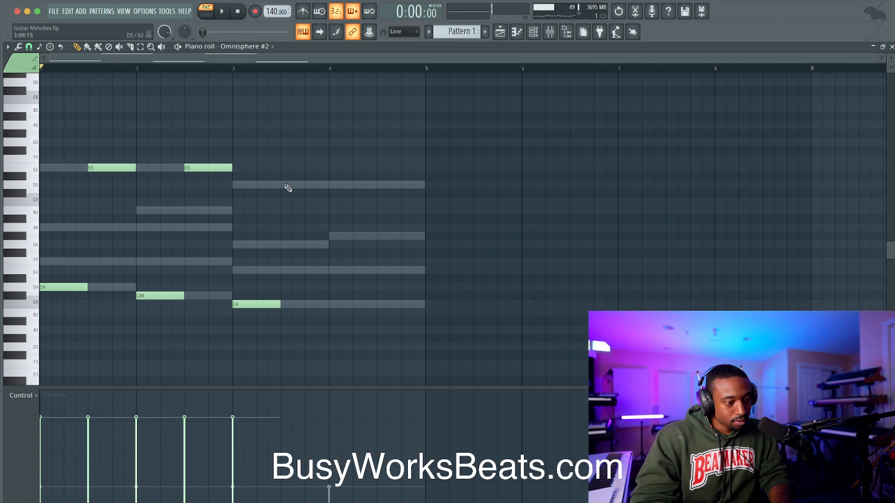
left_click(285, 185)
key("space")
left_click_drag(326, 317, 262, 182)
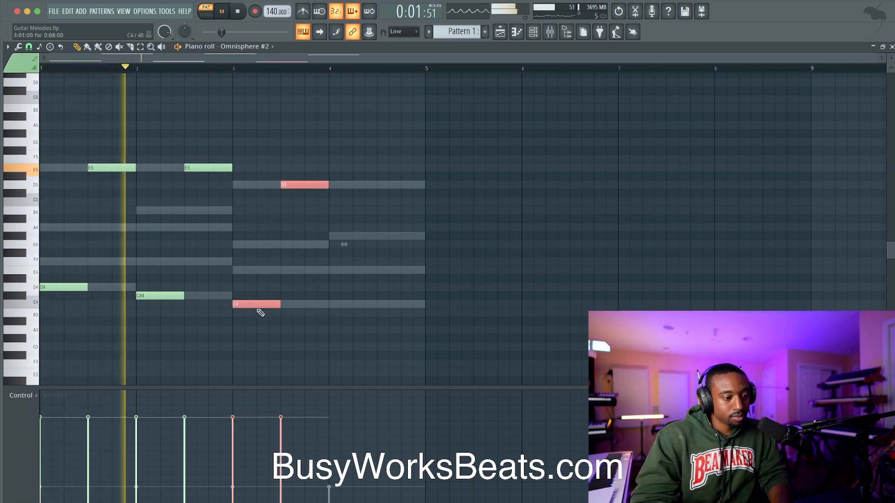
left_click_drag(261, 304, 350, 306)
right_click(371, 278)
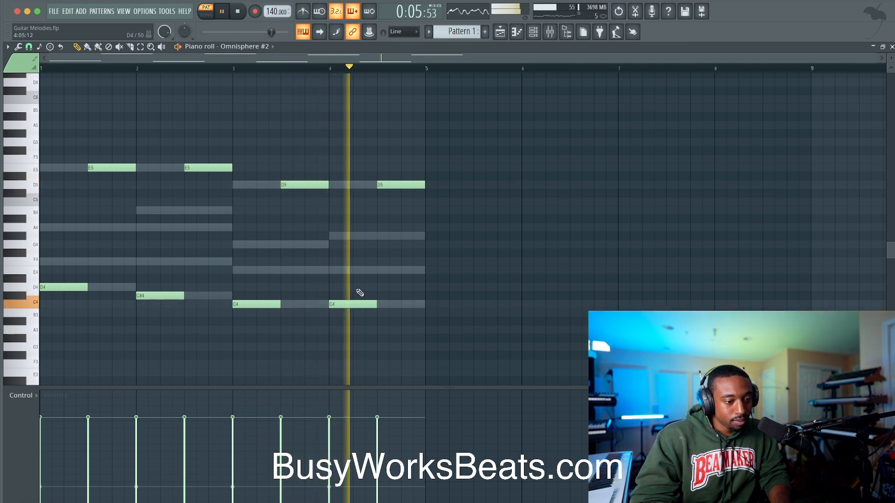
key("space")
right_click(353, 304)
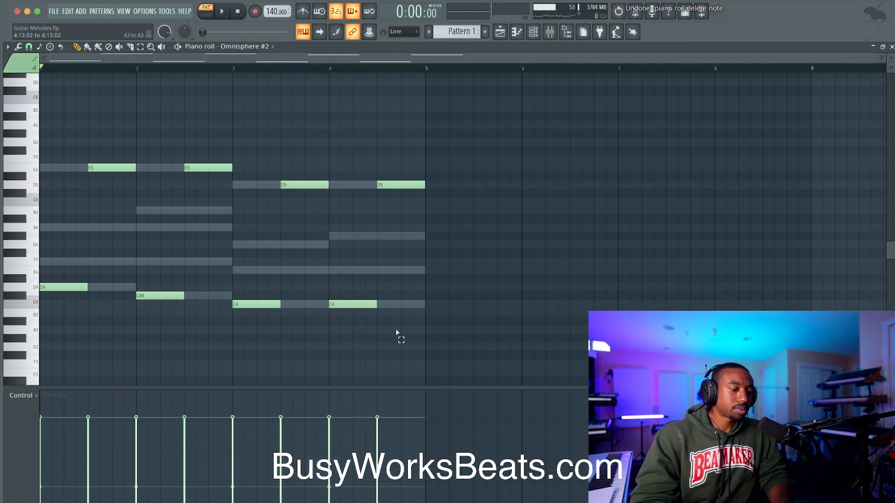
Check the buffer length in the audio settings and close them
left_click_drag(396, 332, 69, 152)
left_click(145, 11)
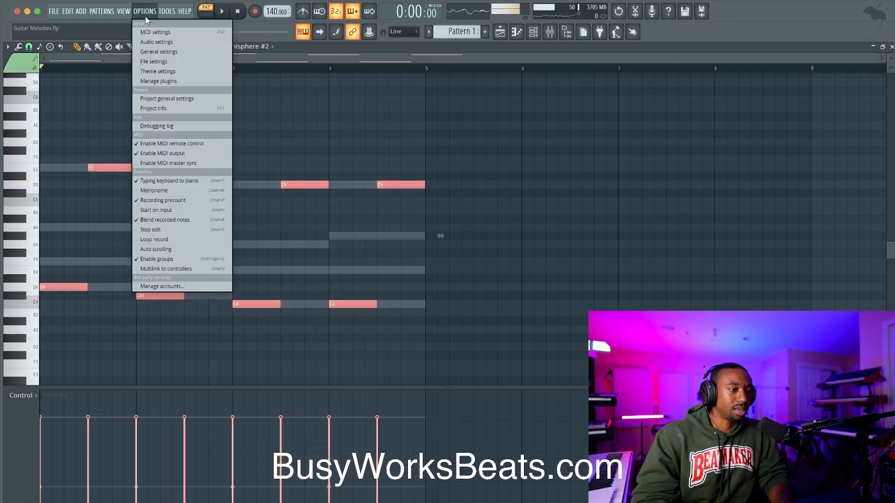
left_click(156, 41)
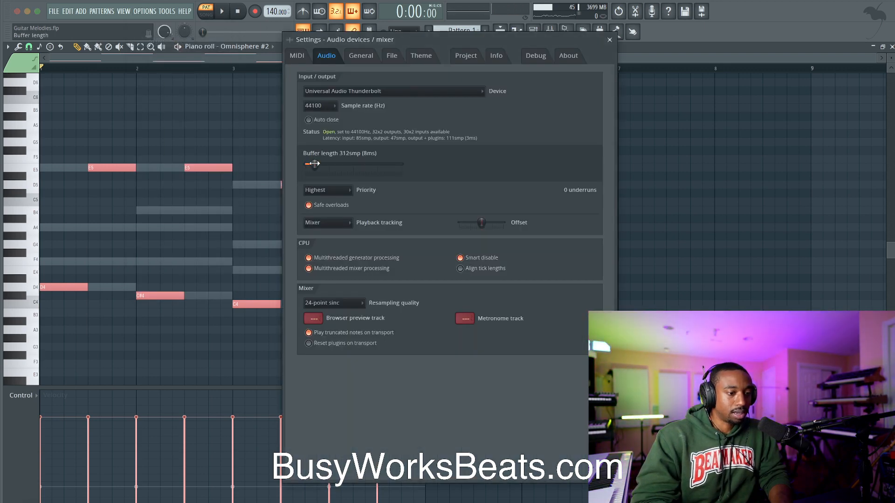
left_click(610, 40)
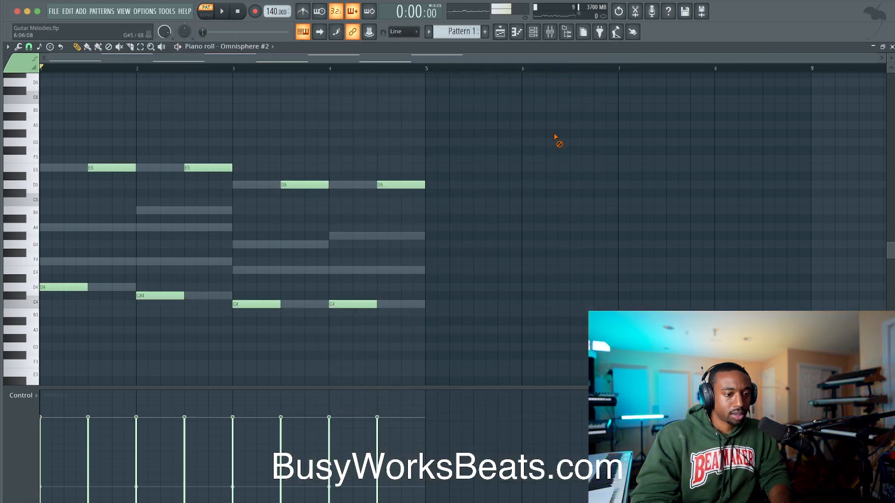
Play the line, and lengthen its four low notes (D4, C#4, C4, C4) to a full bar each
left_click_drag(432, 132, 99, 325)
key("ctrl+d")
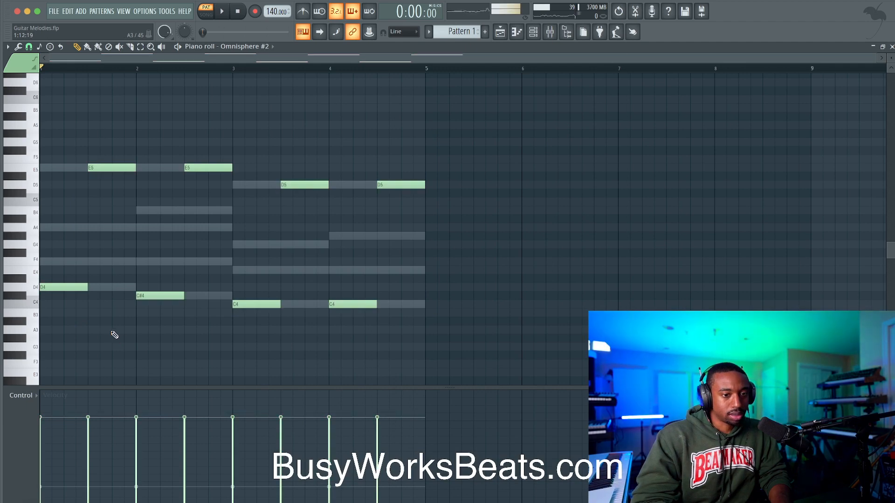
key("space")
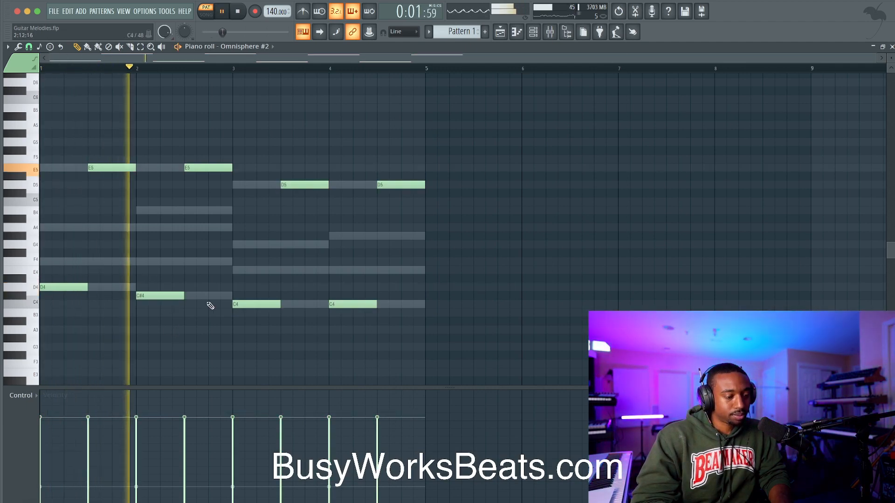
key("space")
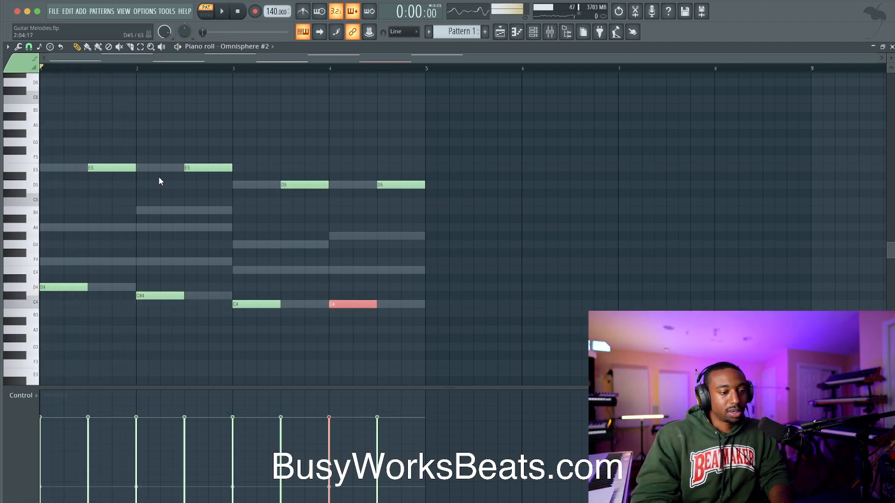
left_click_drag(444, 122, 56, 345)
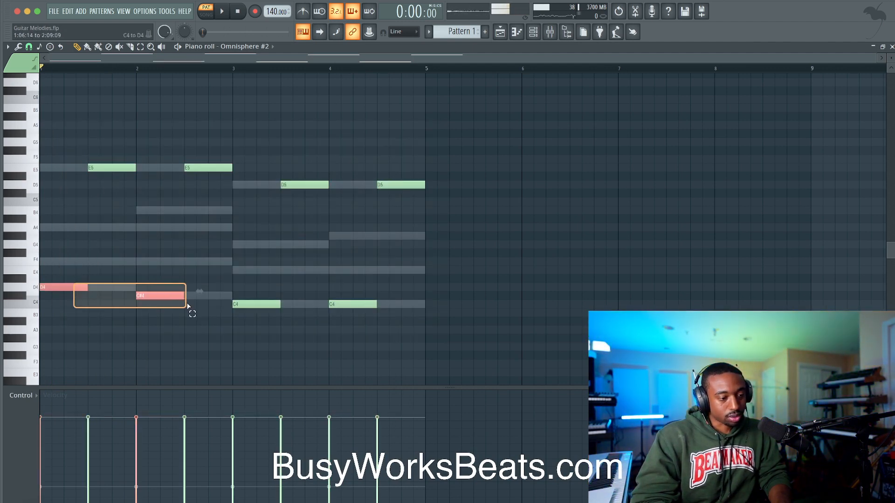
left_click_drag(241, 313, 403, 306)
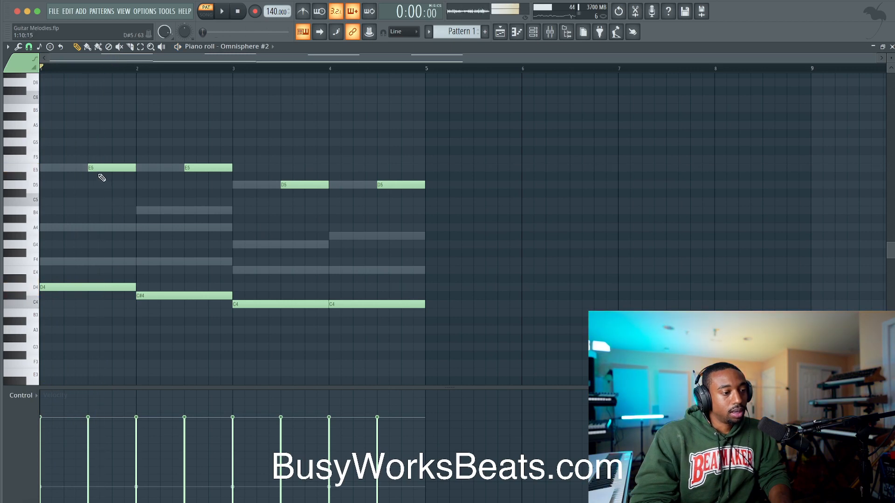
Move the two E5 and two D5 notes an eighth note earlier in each bar while playing the pattern
left_click_drag(102, 169, 91, 168)
key("space")
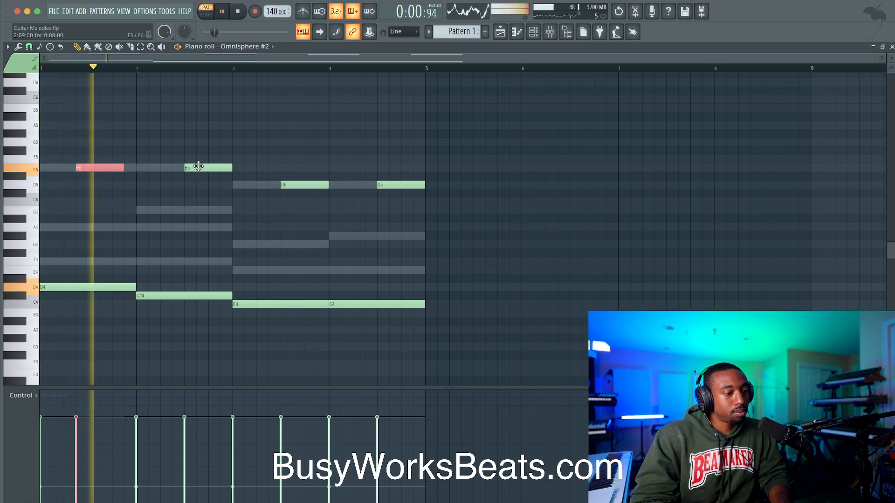
left_click_drag(199, 167, 186, 166)
left_click_drag(303, 184, 291, 185)
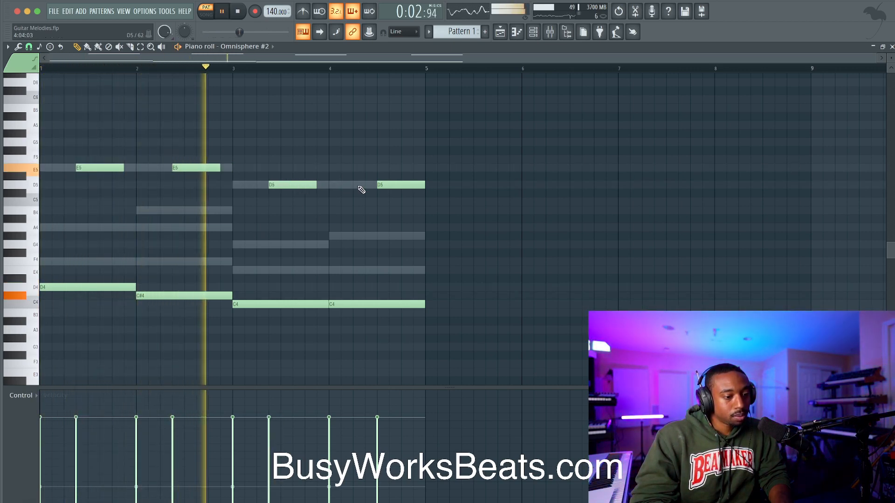
left_click_drag(397, 184, 386, 185)
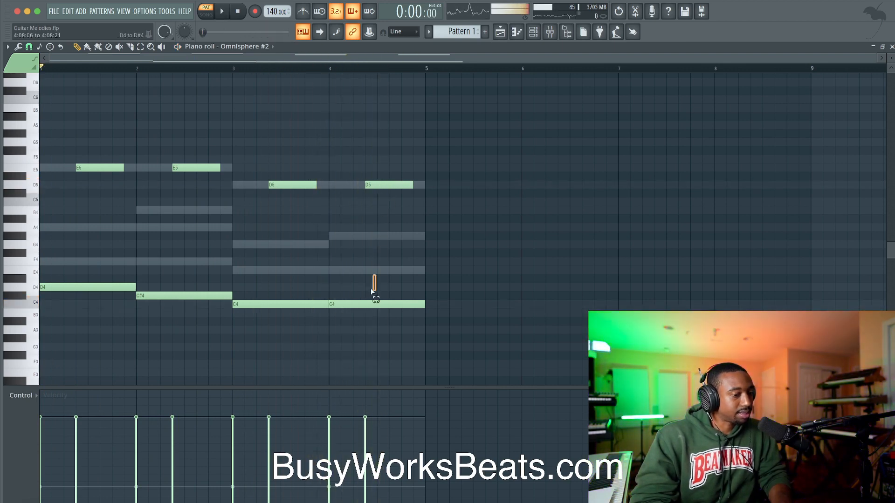
Raise the low C4 note in bar 4 to C#4, save the project and play the line back
left_click_drag(373, 303, 373, 295)
key("ctrl+s")
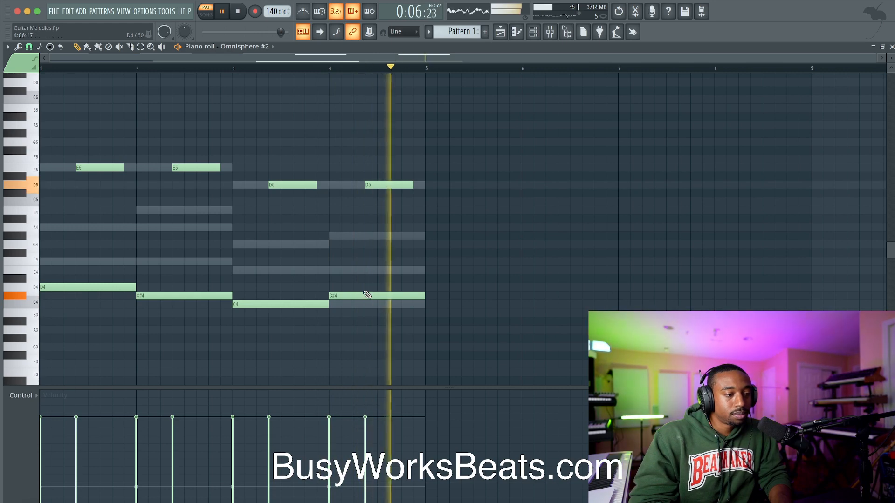
key("space")
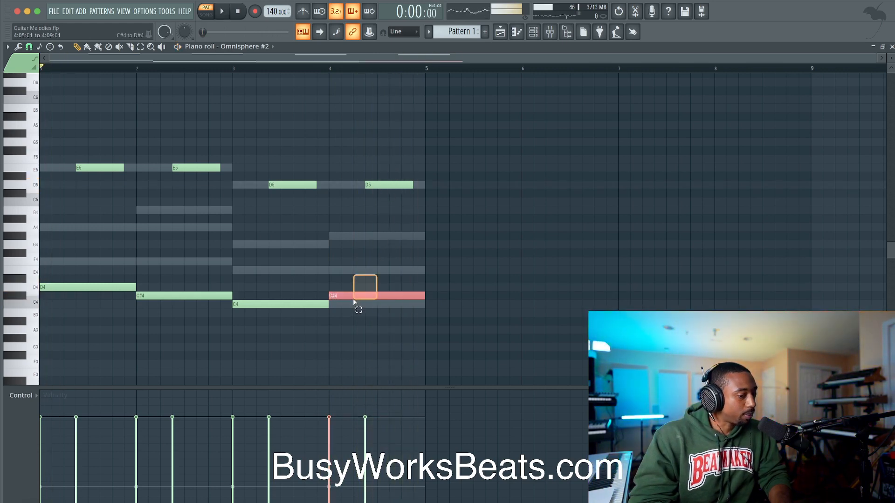
key("space")
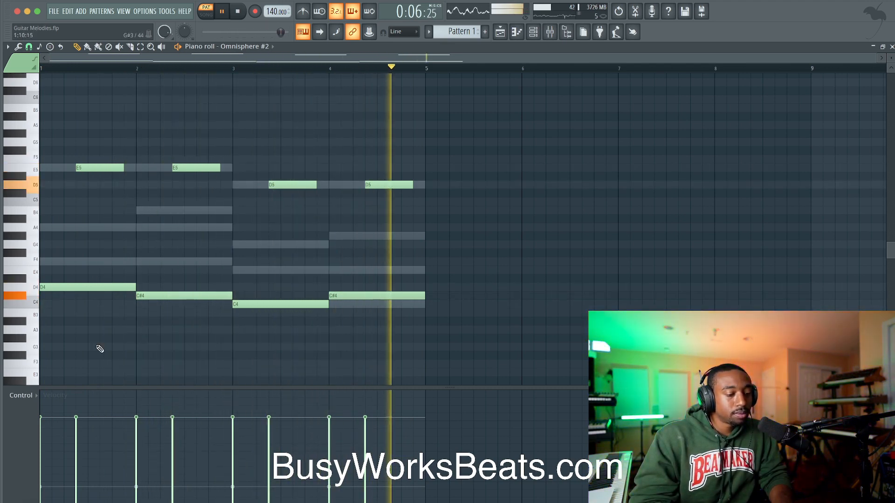
Stop playback and lower the velocities of the Omnisphere #2 notes across all four bars
key("space")
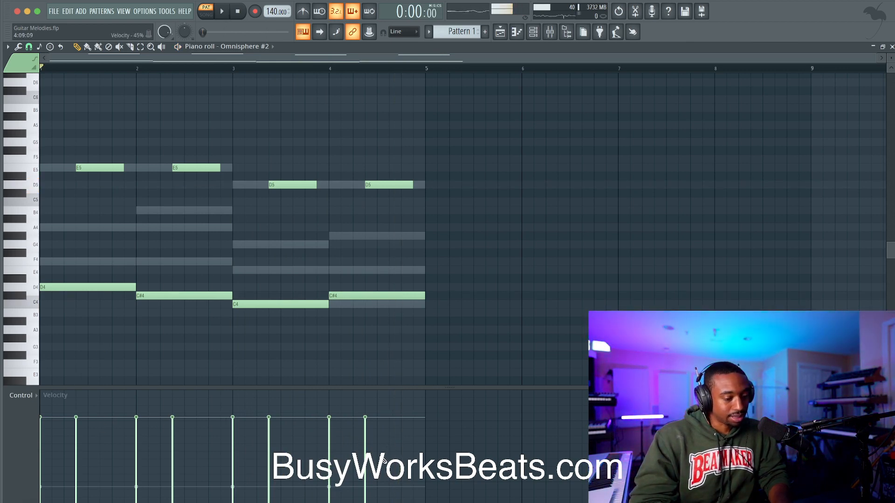
left_click_drag(41, 457, 85, 418)
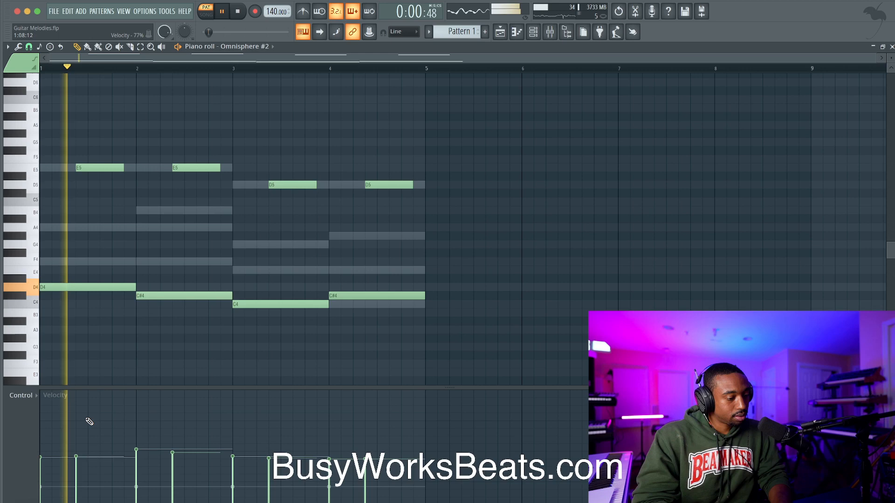
Raise the velocities of the two E5 and two D5 notes above the low notes, and play the pattern
key("space")
left_click(173, 421)
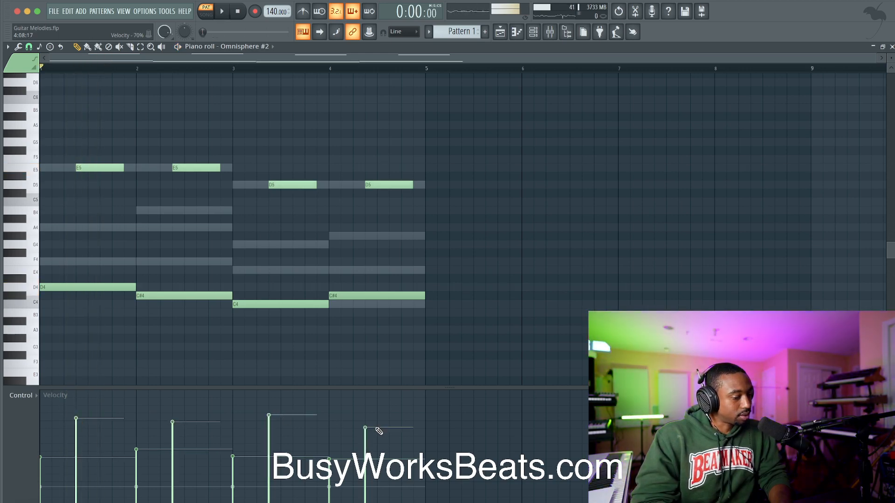
key("space")
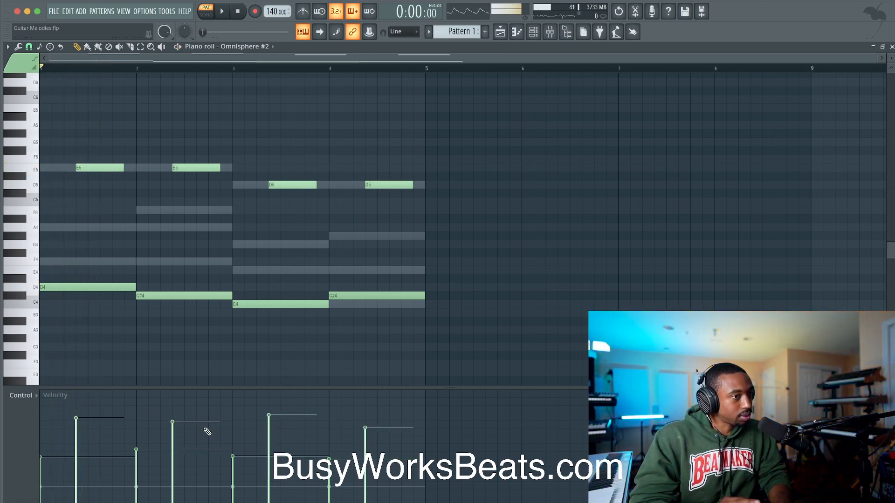
key("space")
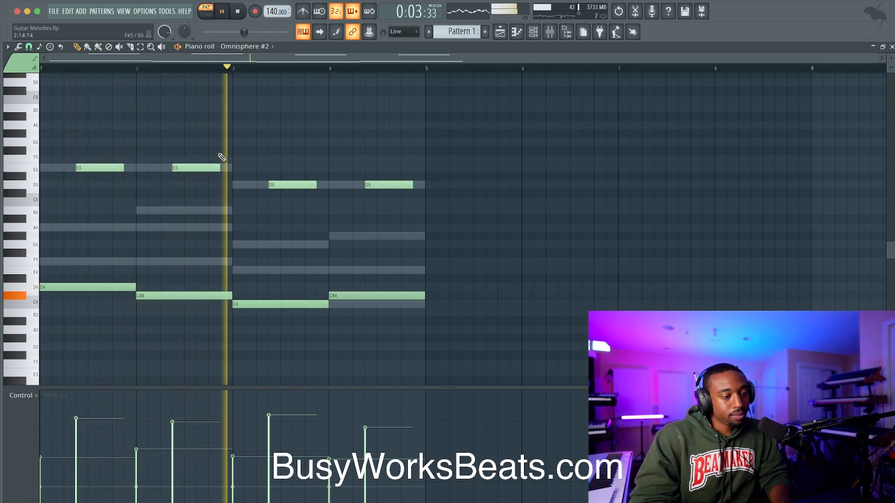
Add short E5 and F5 notes at the end of bar 4 while the pattern plays, and lengthen the E5 slightly into the F5
left_click(402, 176)
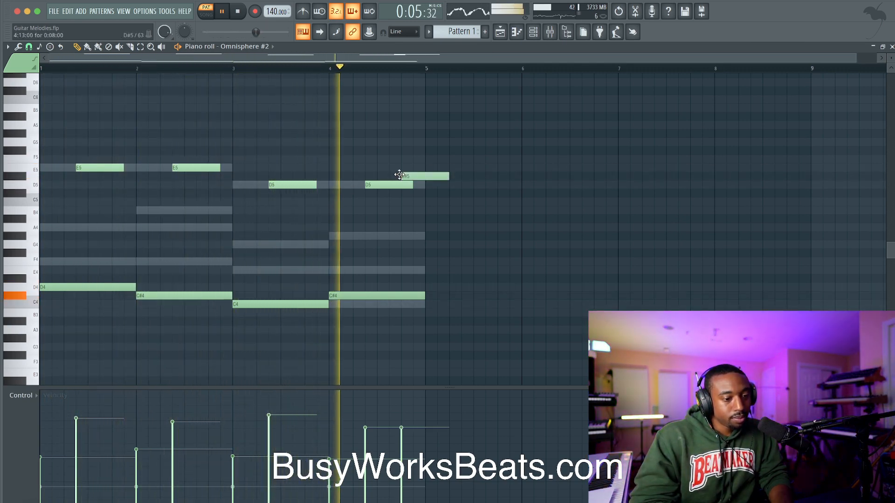
left_click_drag(444, 175, 404, 176)
key("space")
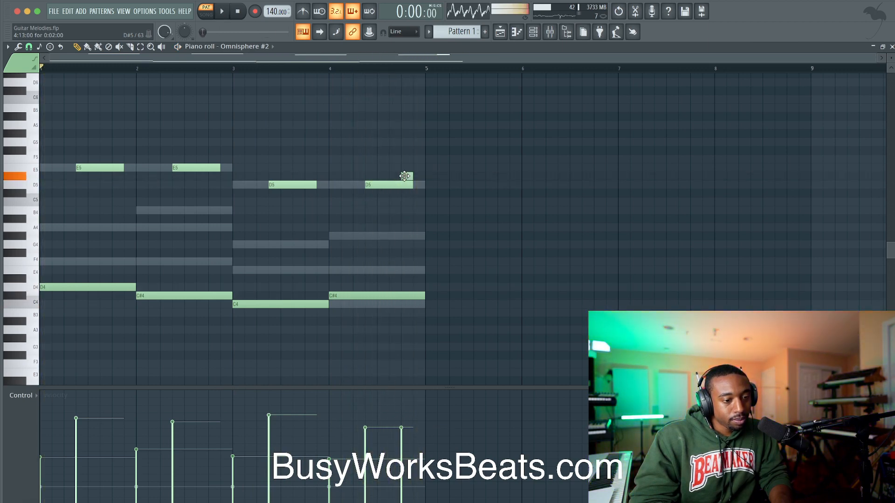
key("space")
left_click(417, 160)
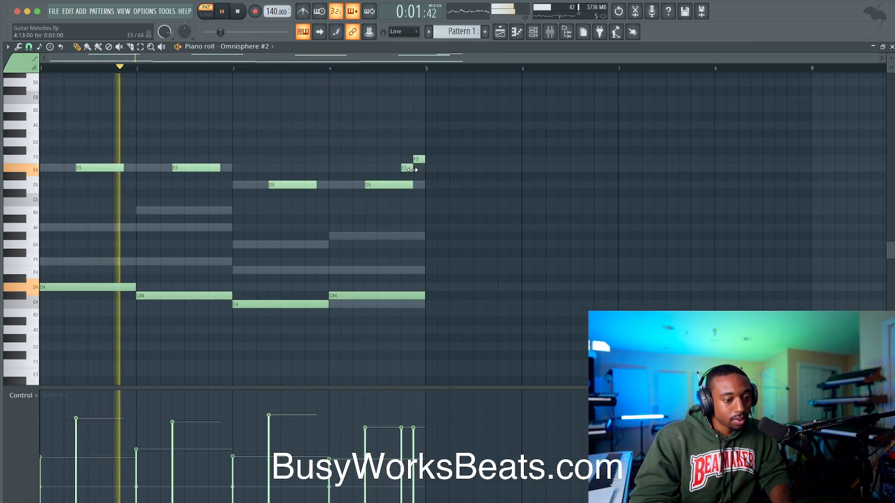
key("space")
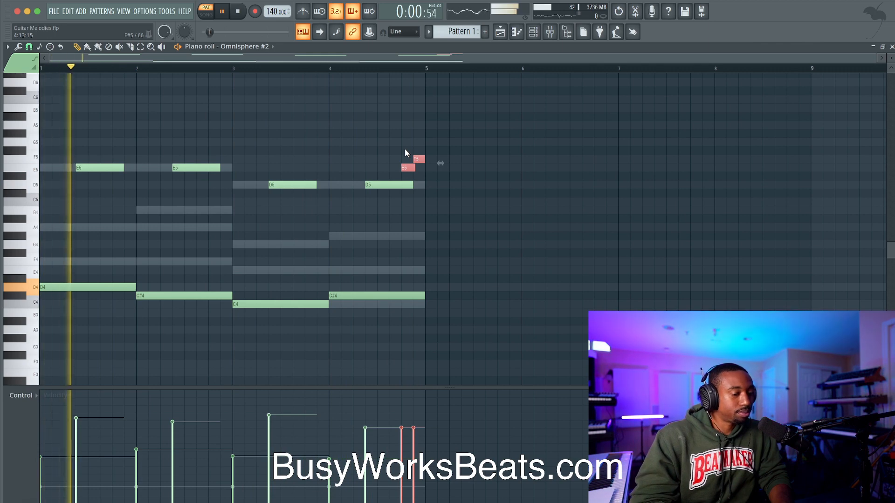
left_click(390, 159)
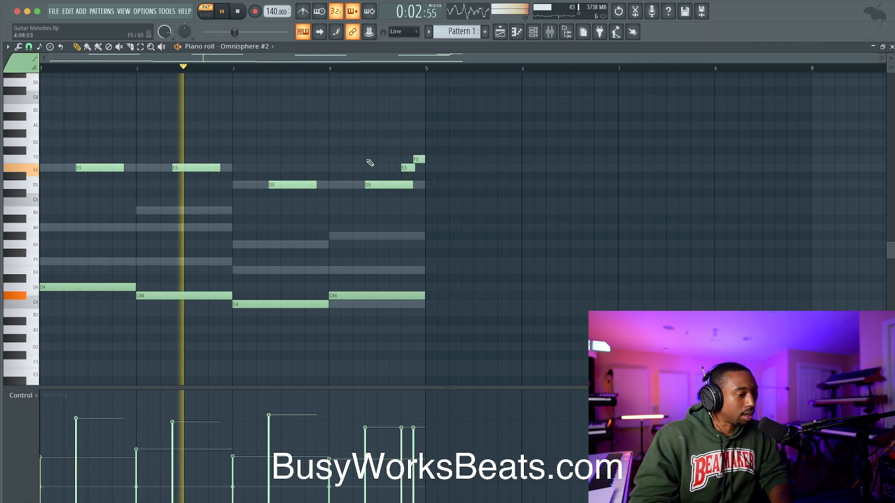
left_click_drag(438, 172, 407, 157)
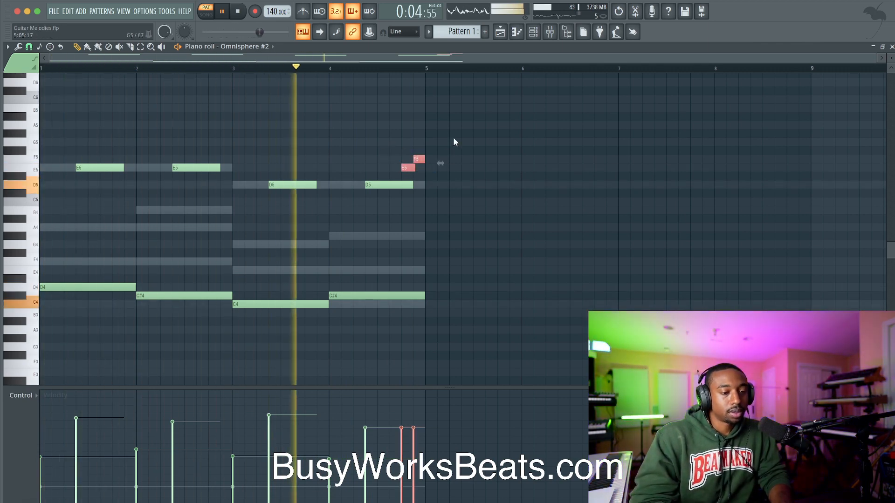
left_click(435, 144)
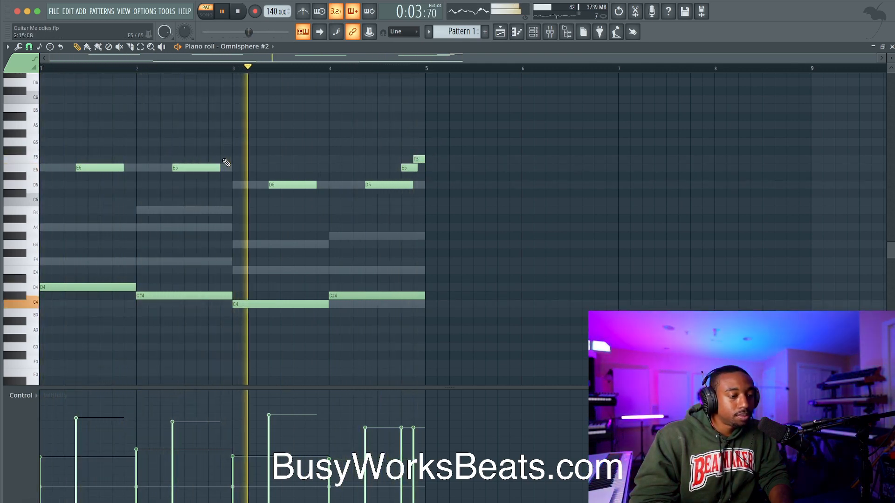
Add short F5 and E5 notes at the end of bar 2 and lower the velocities of both to about 33%
left_click(210, 159)
key("space")
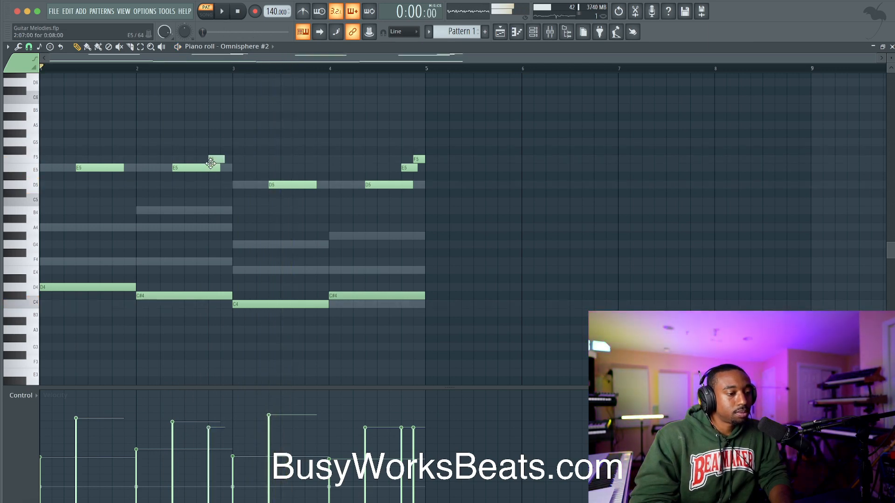
left_click(223, 168)
key("space")
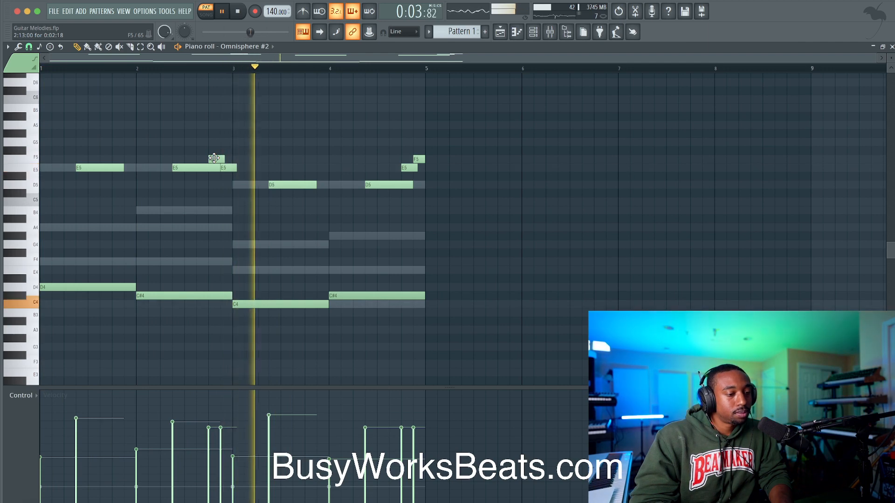
left_click_drag(252, 164, 224, 158)
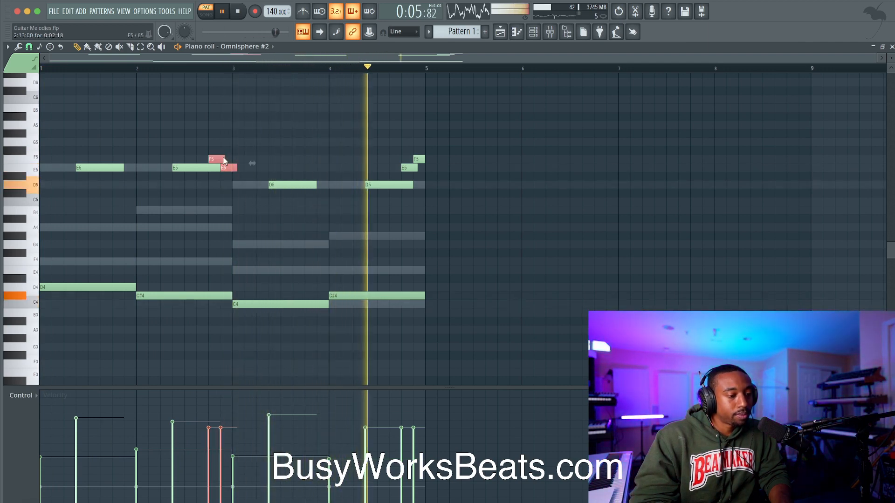
left_click_drag(215, 427, 216, 469)
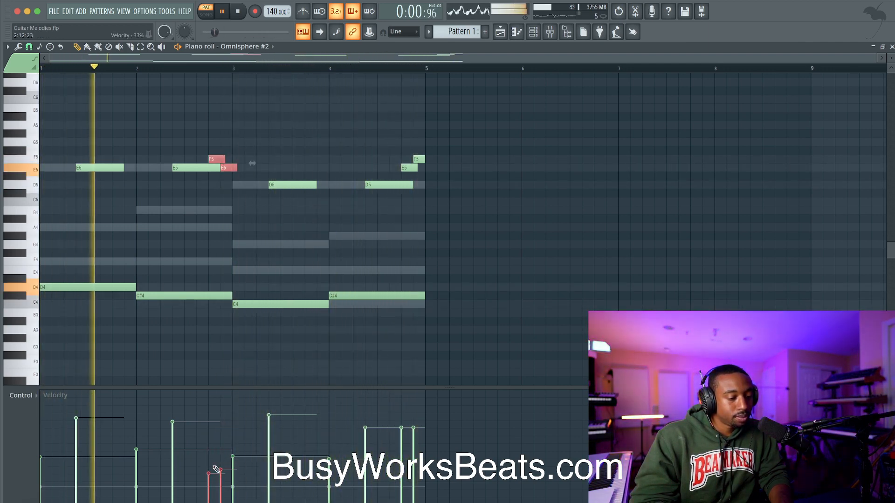
key("ctrl+d")
Look through the guitar interval options (Min2 to P4) of Nylon Sky Guitar Clean in Omnisphere #2, close it and play the pattern
left_click(532, 33)
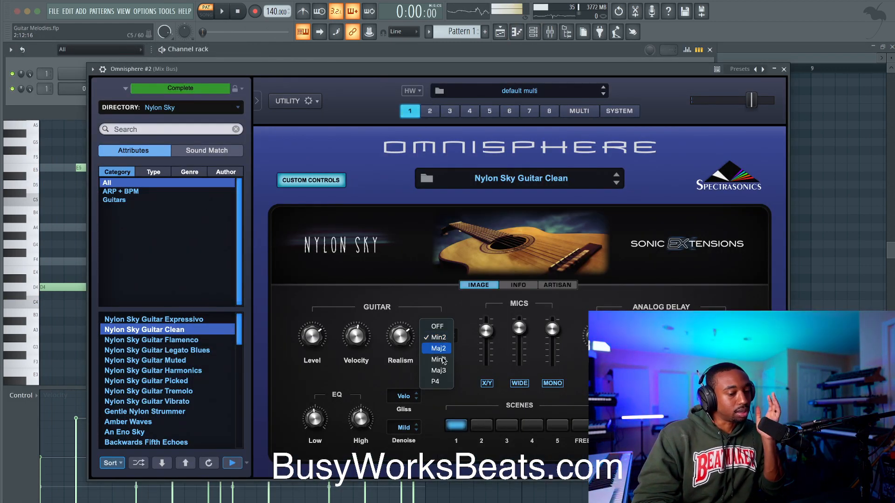
left_click(783, 69)
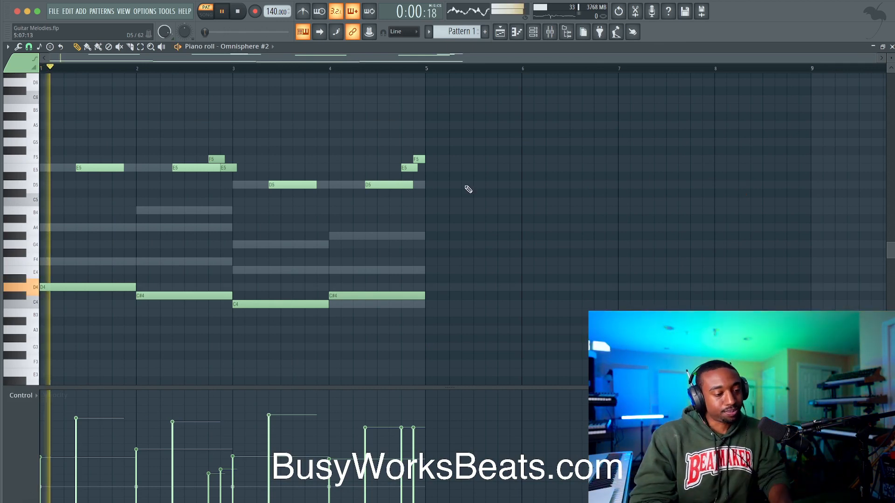
key("space")
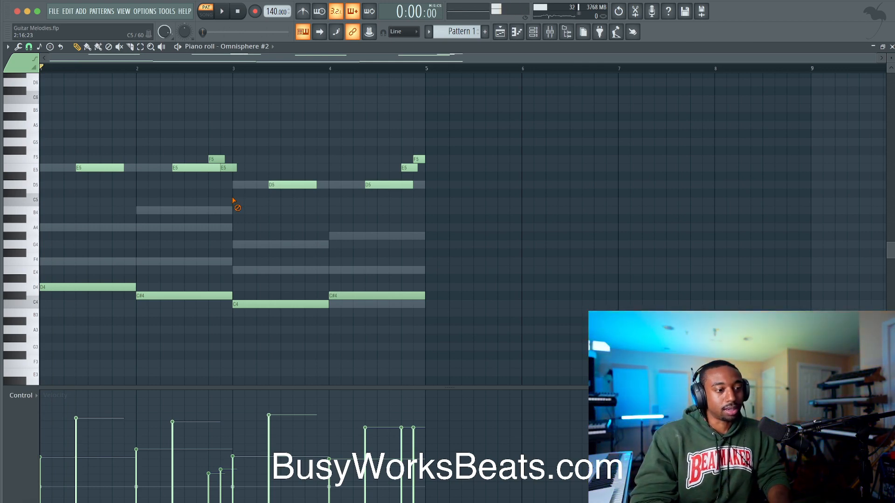
key("space")
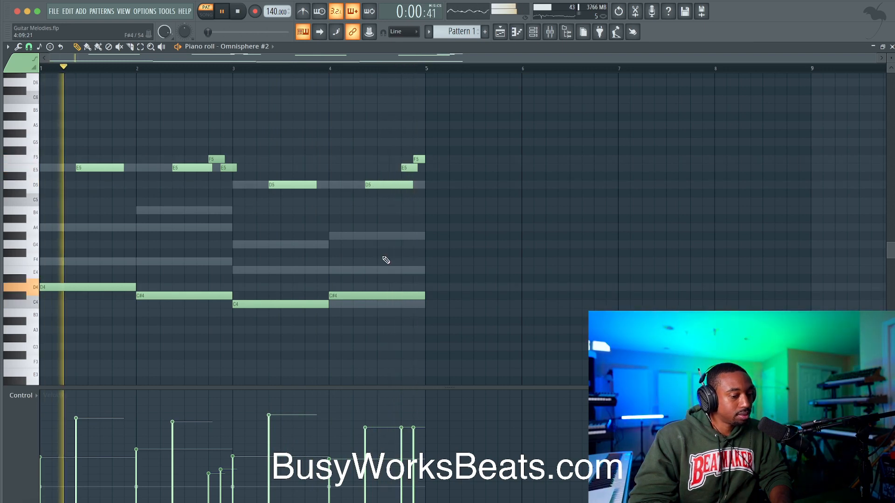
key("space")
Duplicate the E5 note in bar 1, transpose the copy up seven semitones to B5 and play the pattern
scroll(145, 206, "up", 4)
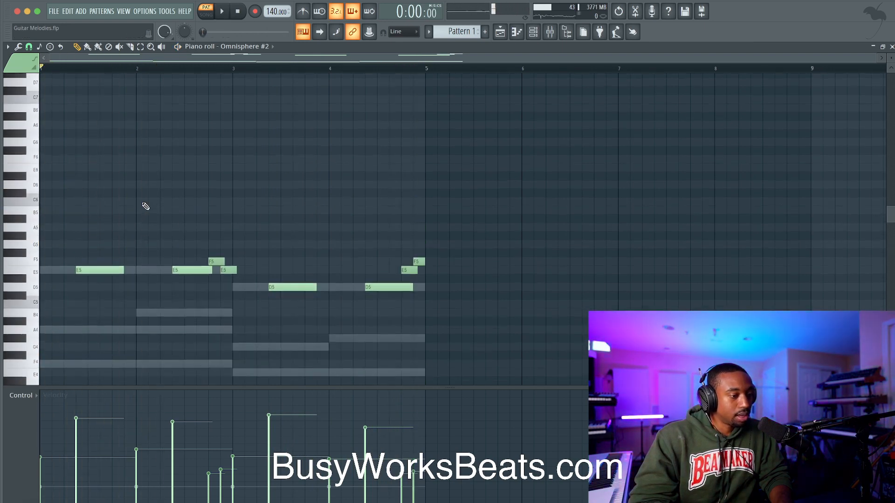
scroll(87, 235, "down", 1)
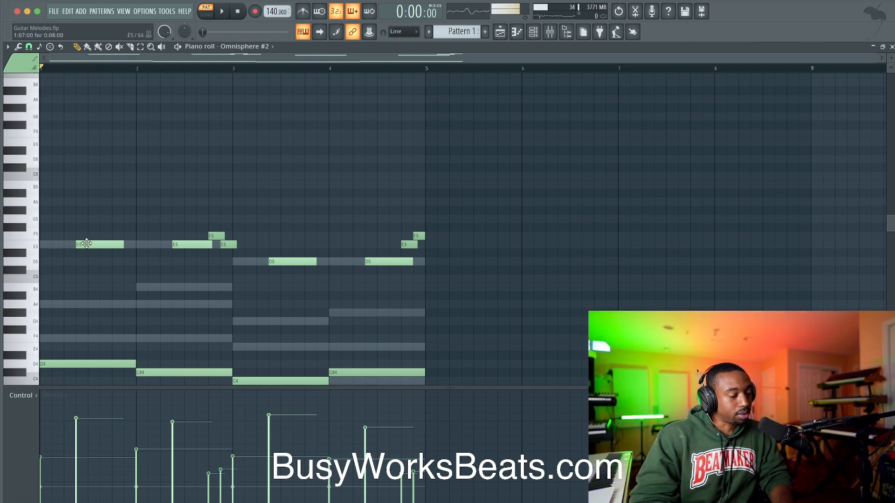
left_click_drag(106, 246, 92, 246)
key("shift+Up")
key("shift+Up")
key("shift+Up")
key("shift+Up")
key("shift+Up")
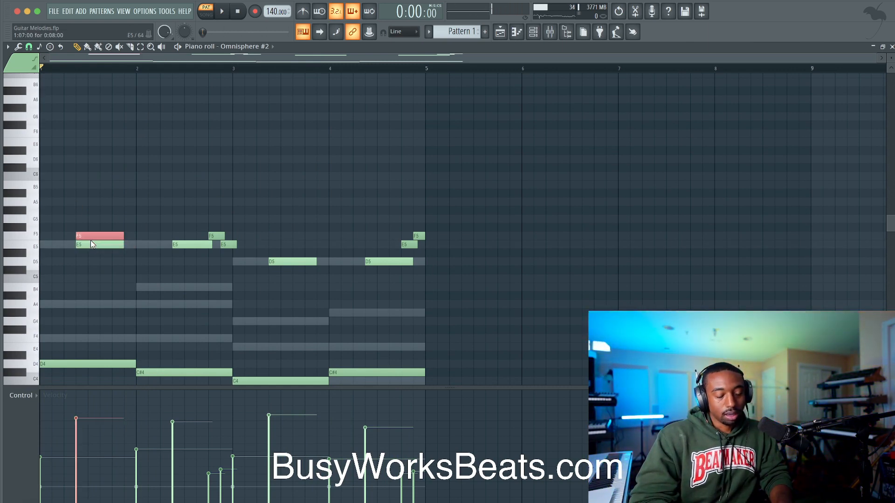
key("shift+Up")
key("shift+Up")
key("space")
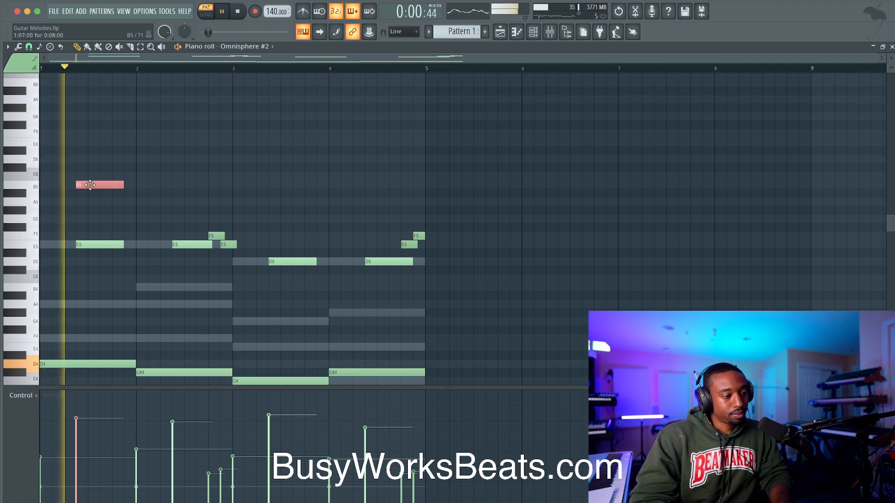
key("space")
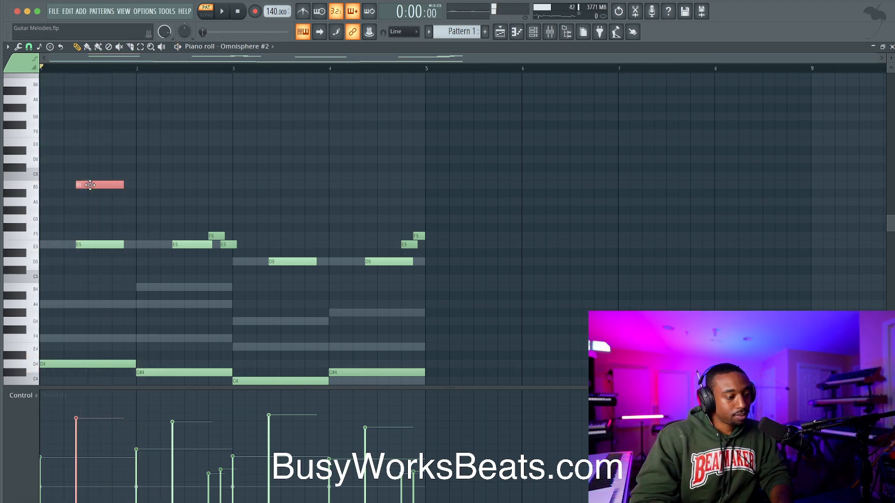
Move the B5 note to beat 4 of bar 1, lower its velocity and play the pattern
key("space")
left_click_drag(90, 185, 128, 184)
key("space")
key("space")
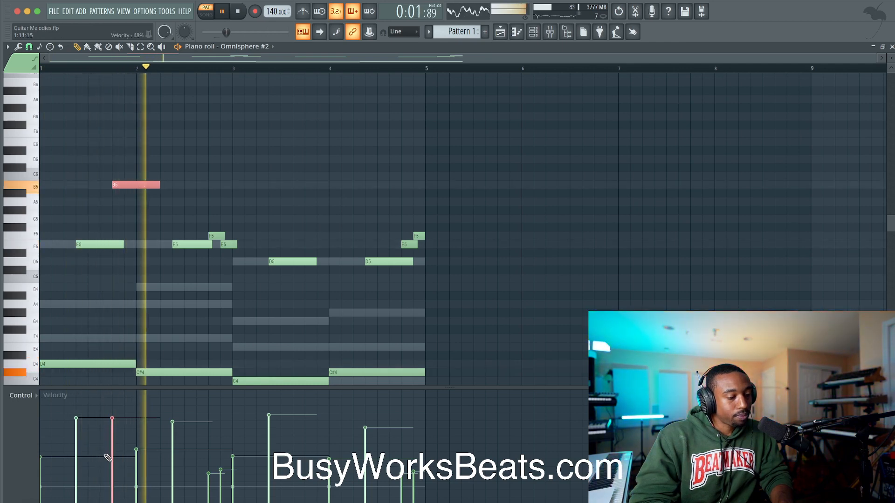
key("space")
key("space")
Copy the B5 note to beat 4 of bar 2, and place A5 copies on beat 4 of bars 3 and 4, ending the last at the bar line
left_click_drag(140, 186, 220, 185)
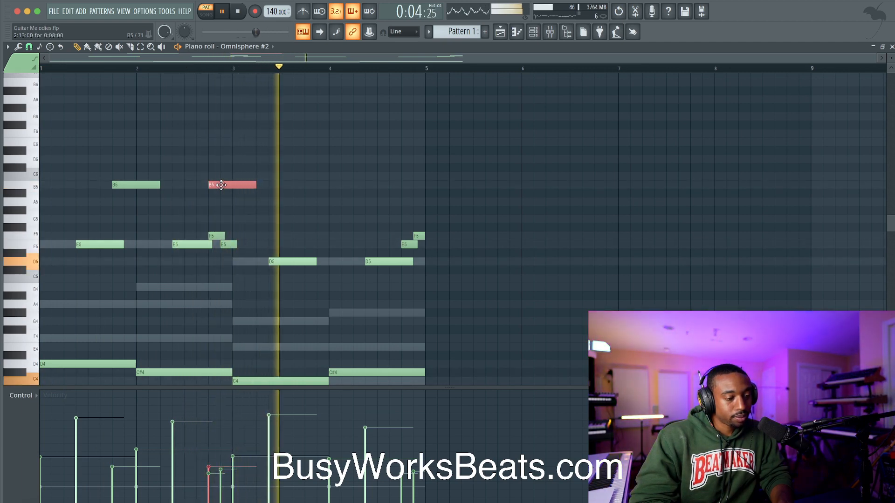
left_click_drag(220, 185, 305, 202)
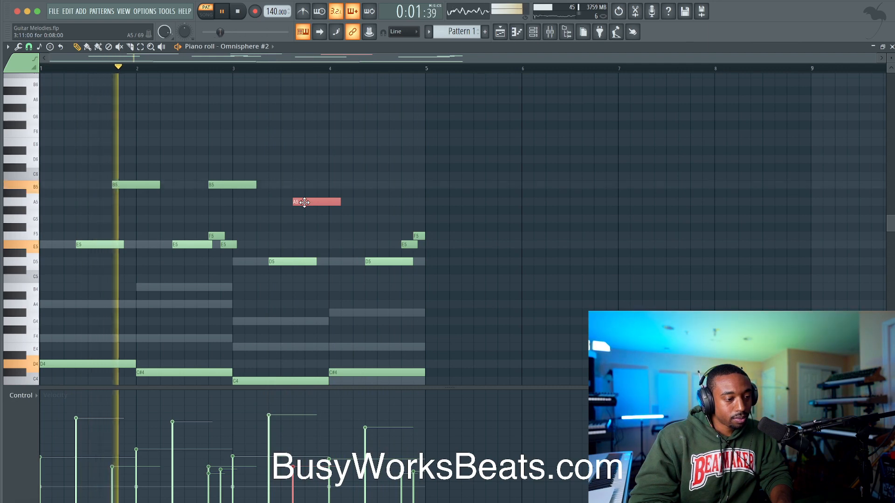
left_click(295, 213)
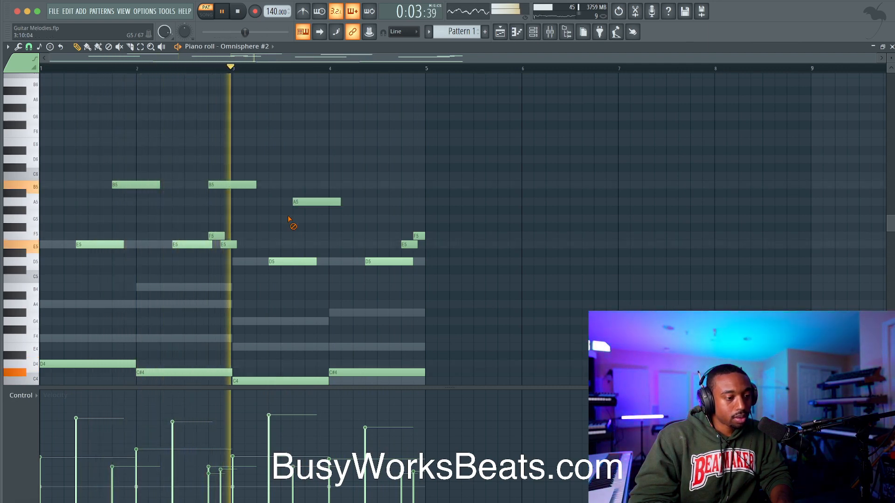
left_click_drag(313, 204, 425, 200)
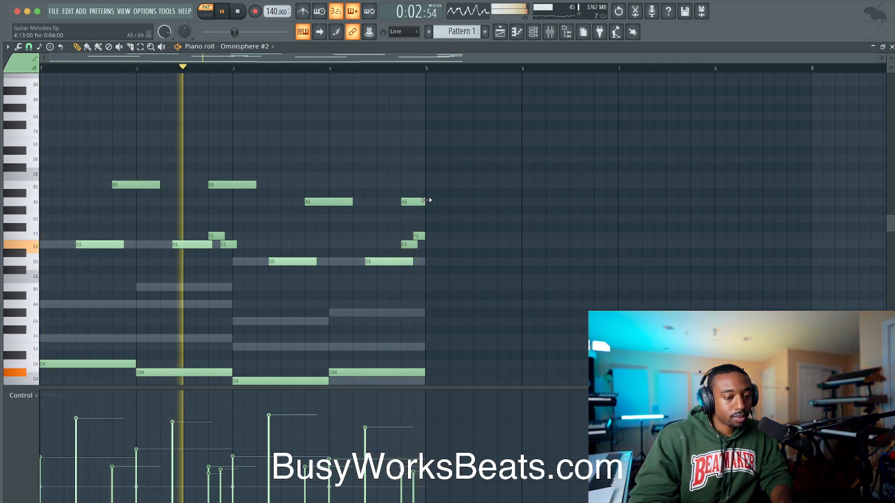
right_click(233, 247)
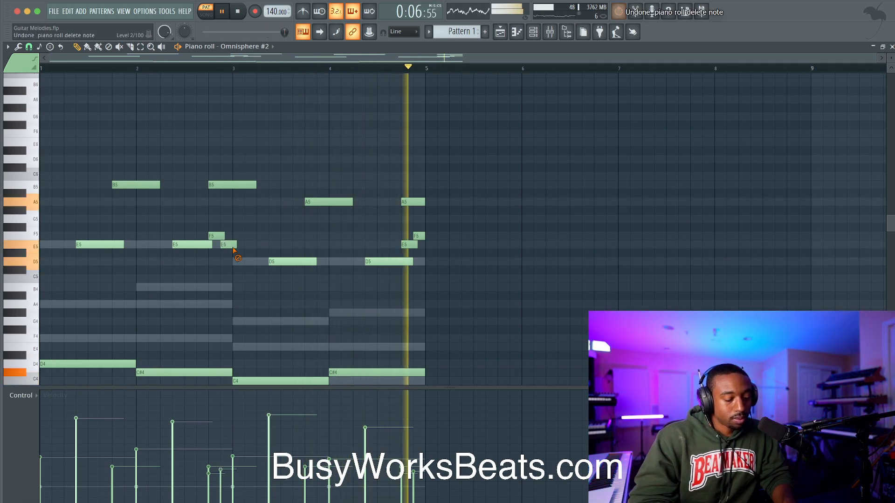
key("ctrl+z")
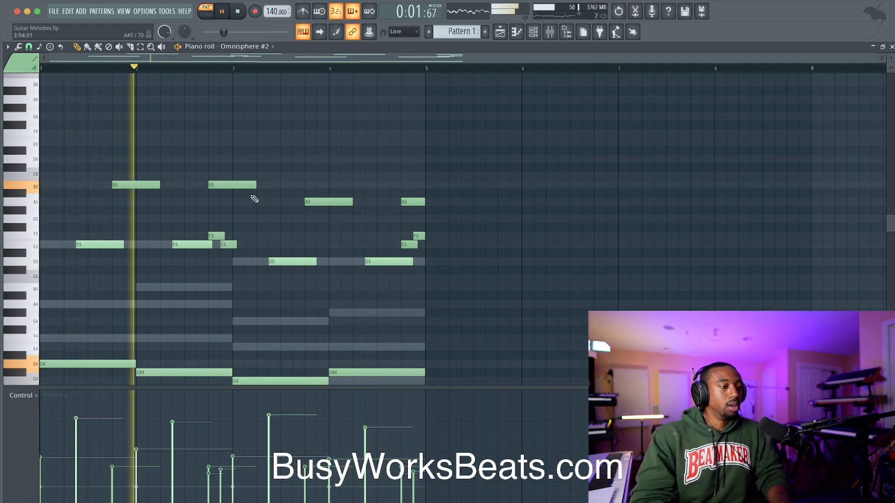
Raise the B5 in bar 2 to C6 and the A5 in bar 3 to D6, and play the melody back
left_click_drag(225, 186, 227, 197)
key("space")
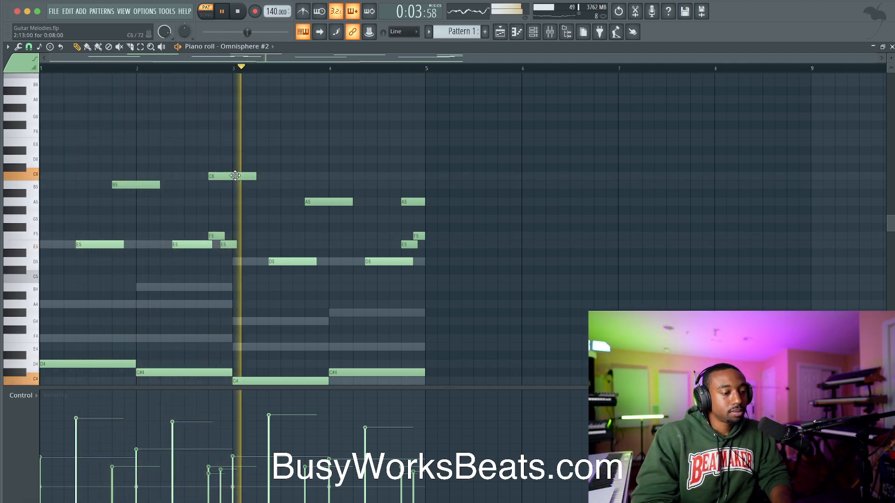
left_click_drag(332, 200, 324, 165)
key("space")
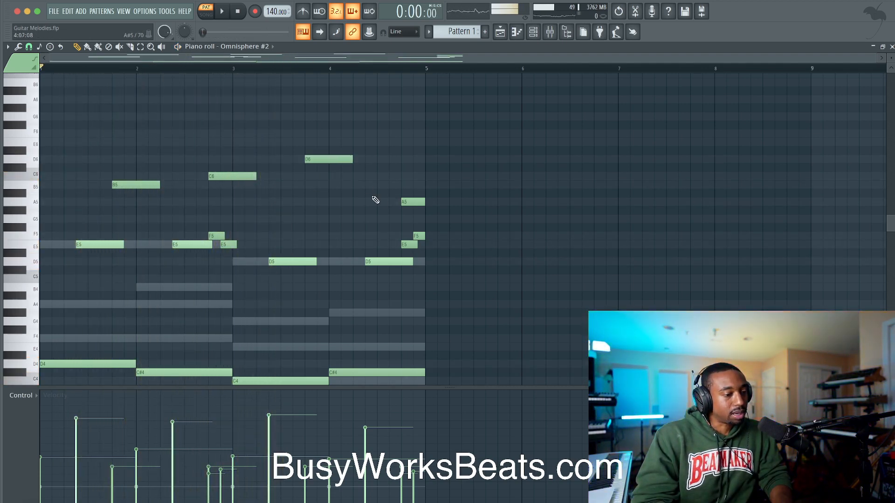
key("space")
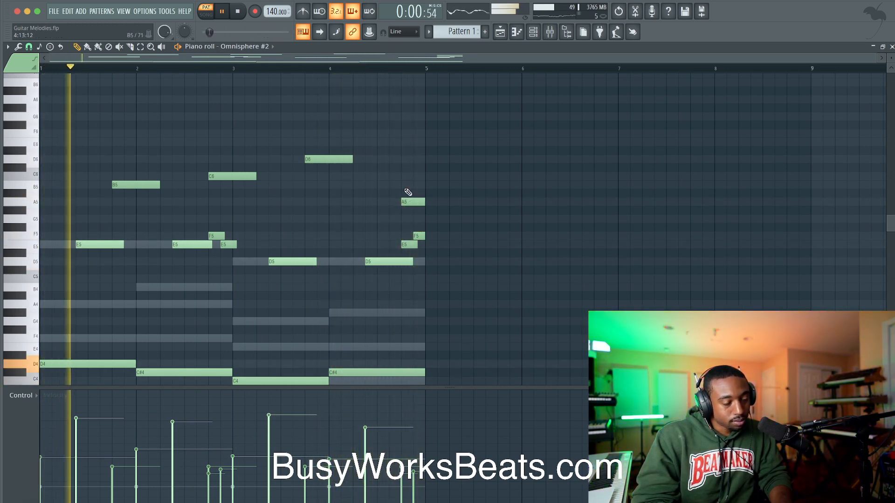
scroll(266, 200, "down", 1)
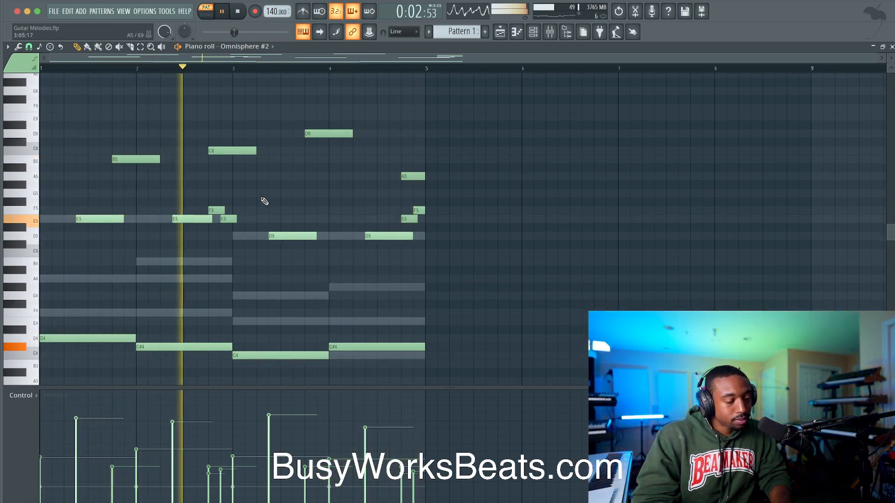
key("space")
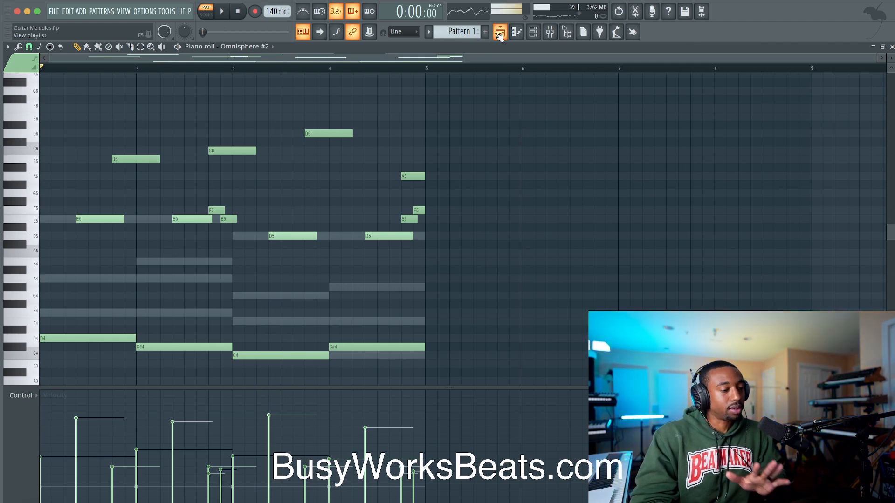
Open the first Omnisphere channel's piano roll and examine its four-bar chords, selecting and then deselecting the bar 2 chord
left_click(534, 32)
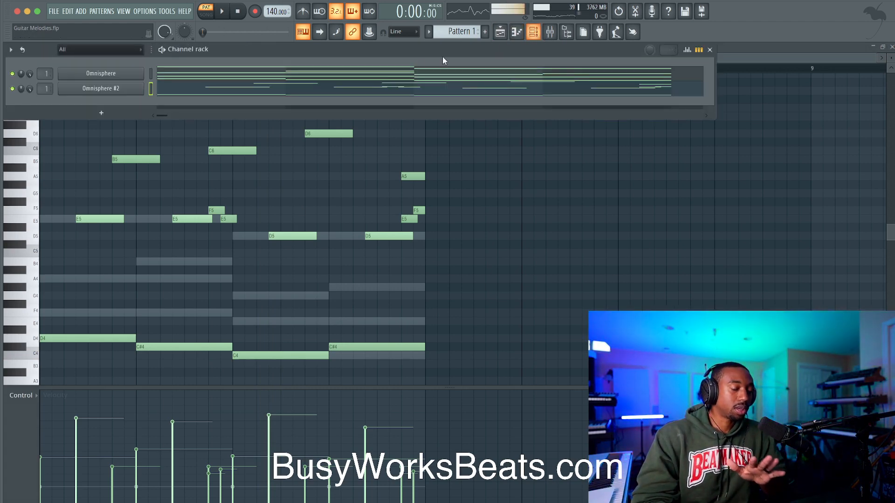
left_click(380, 74)
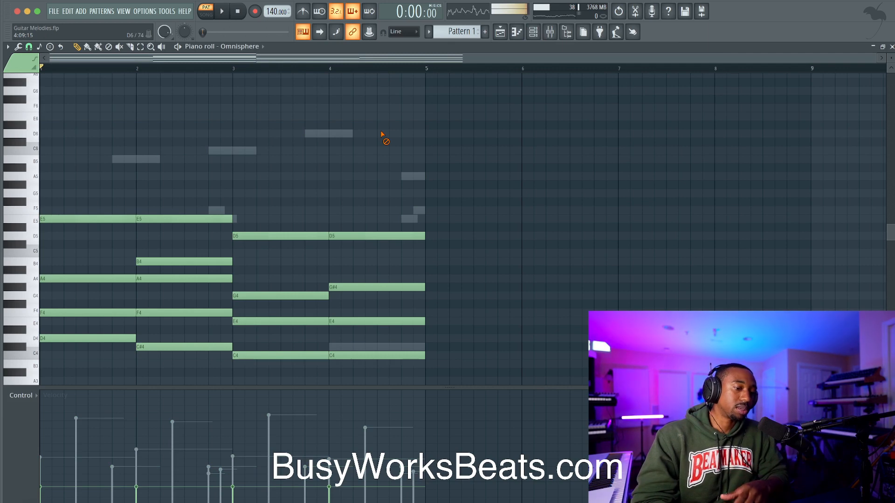
scroll(381, 135, "down", 3)
scroll(381, 136, "right", 1)
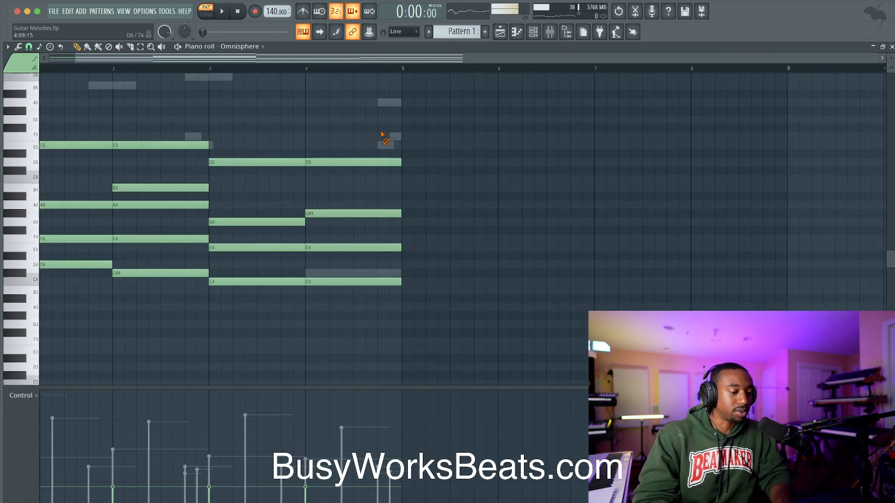
scroll(386, 136, "up", 1)
scroll(385, 136, "left", 1)
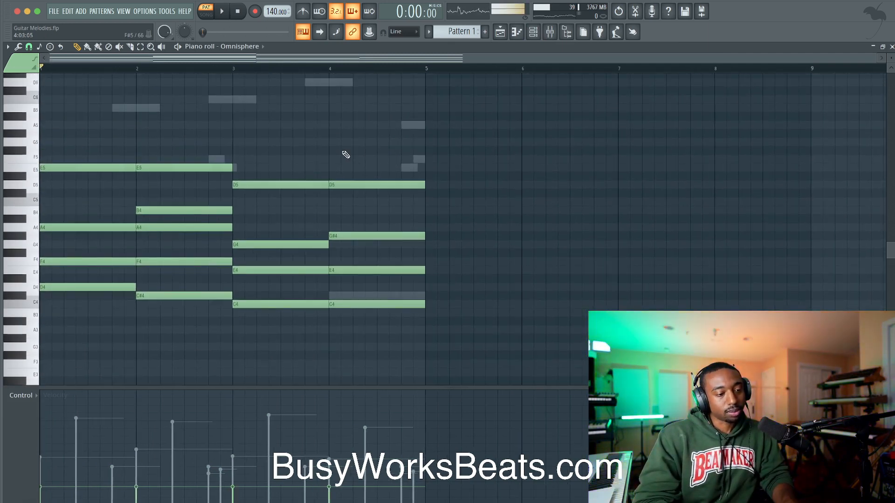
left_click_drag(213, 167, 198, 325)
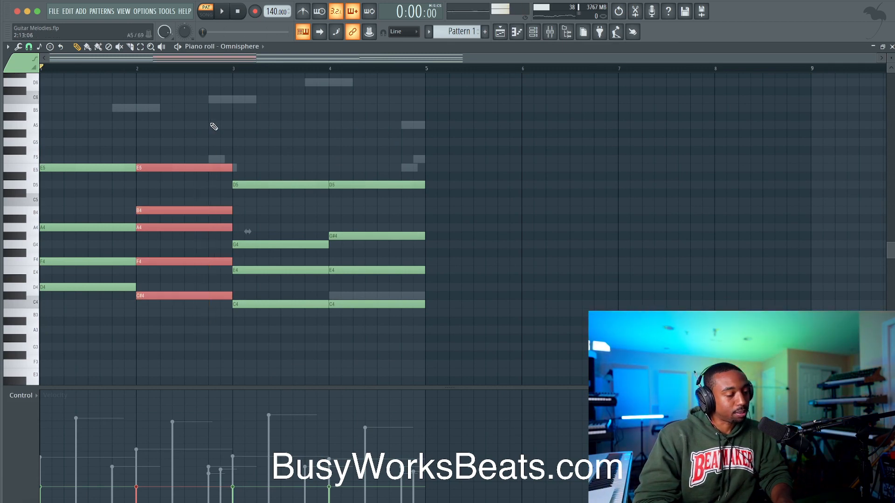
left_click(216, 124, "ctrl")
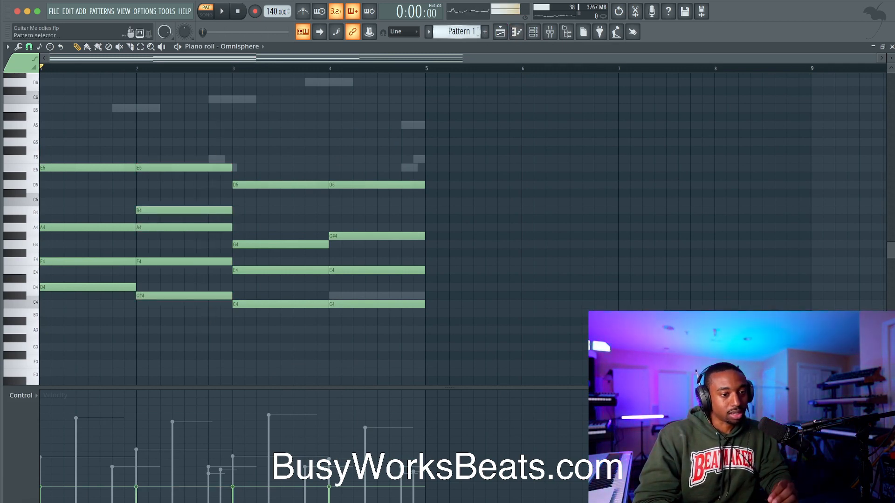
Switch the piano roll back to the Omnisphere #2 channel and view its upper melody notes
left_click_drag(461, 32, 462, 36)
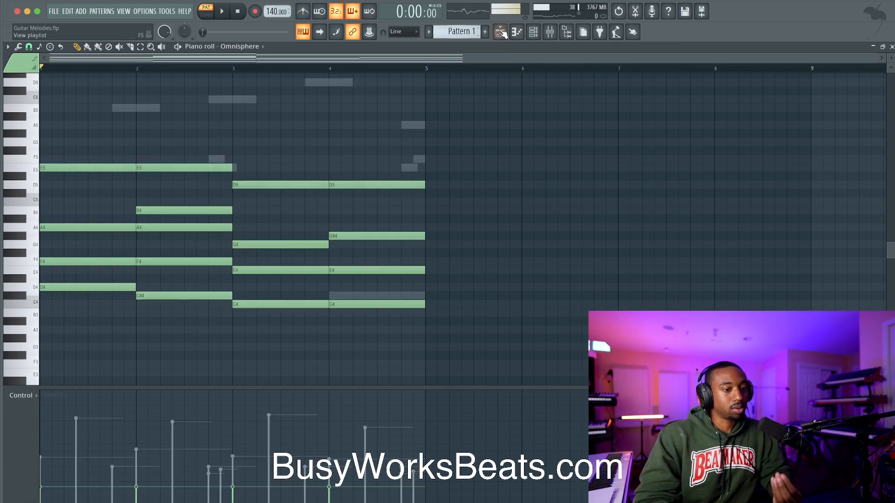
left_click(263, 48)
left_click(258, 89)
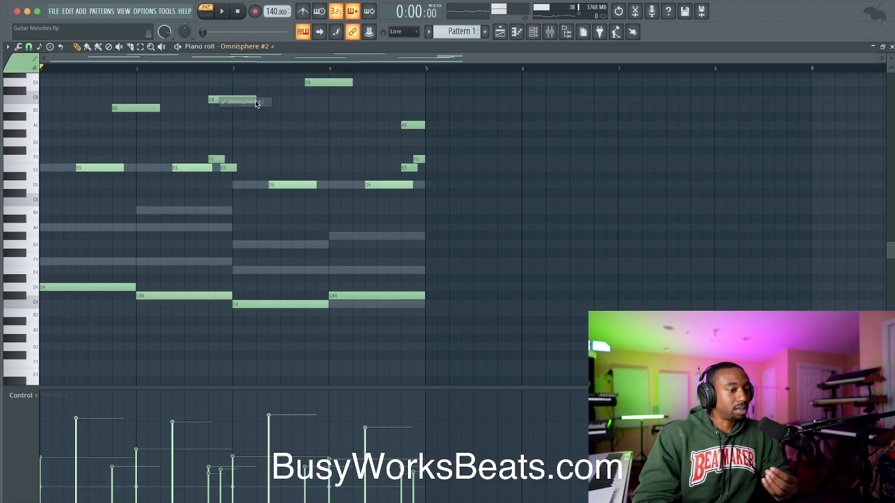
scroll(270, 139, "up", 4)
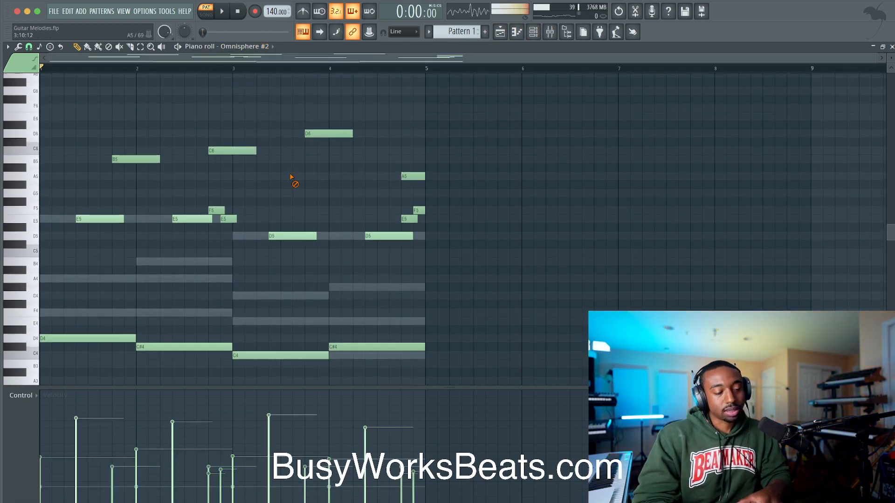